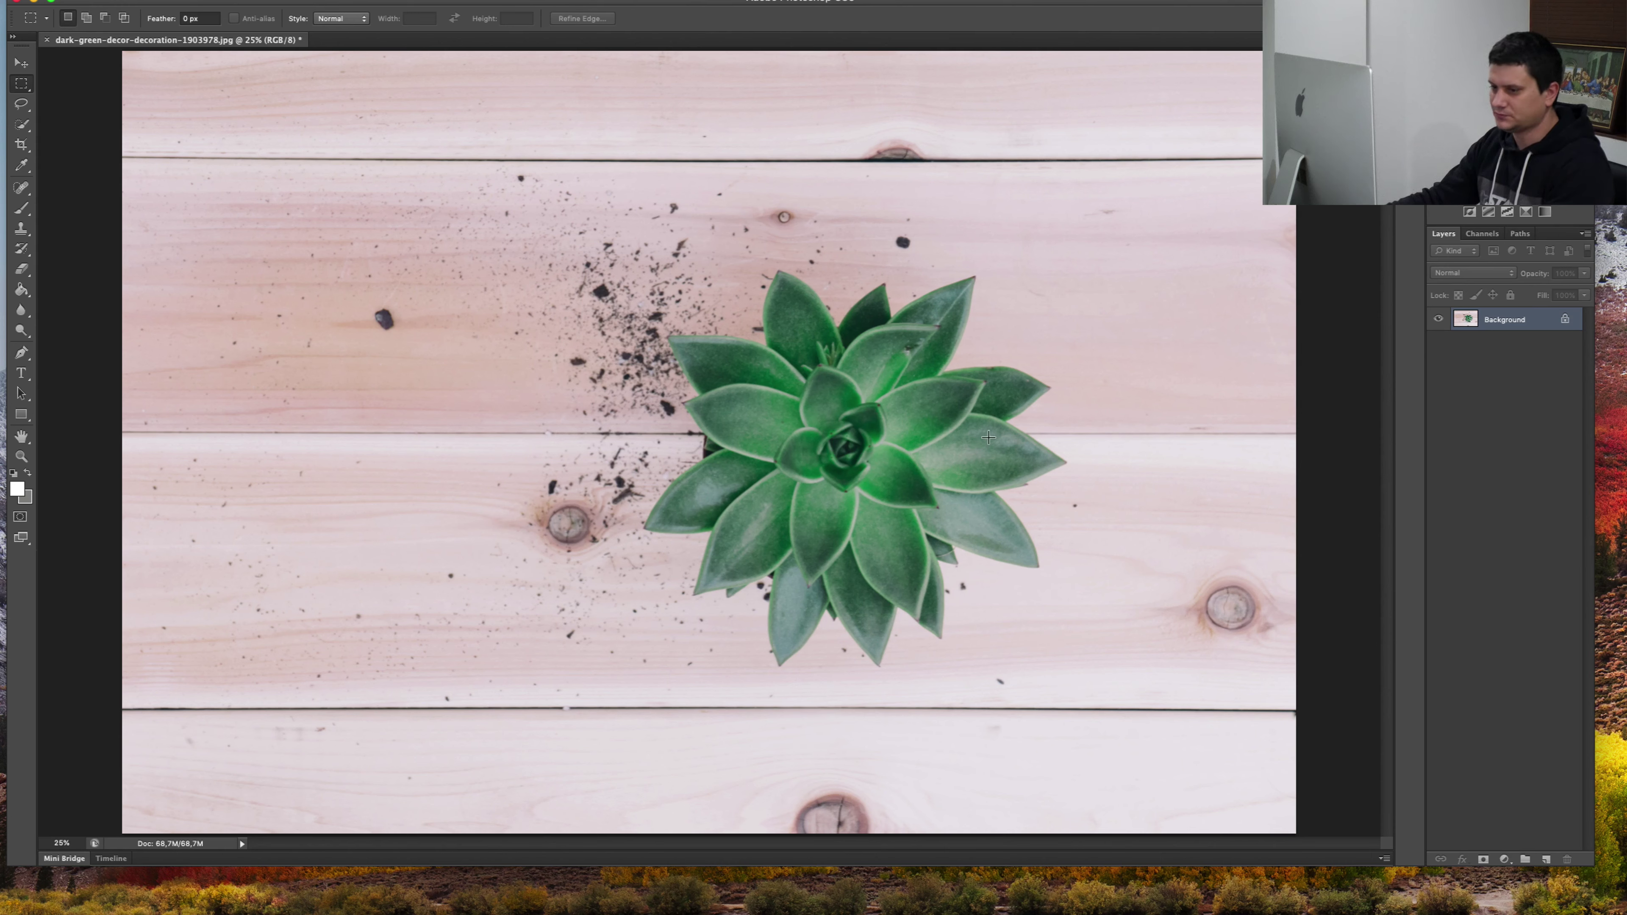
Switch to the Pen tool in Path mode for tracing the succulent.
click(21, 352)
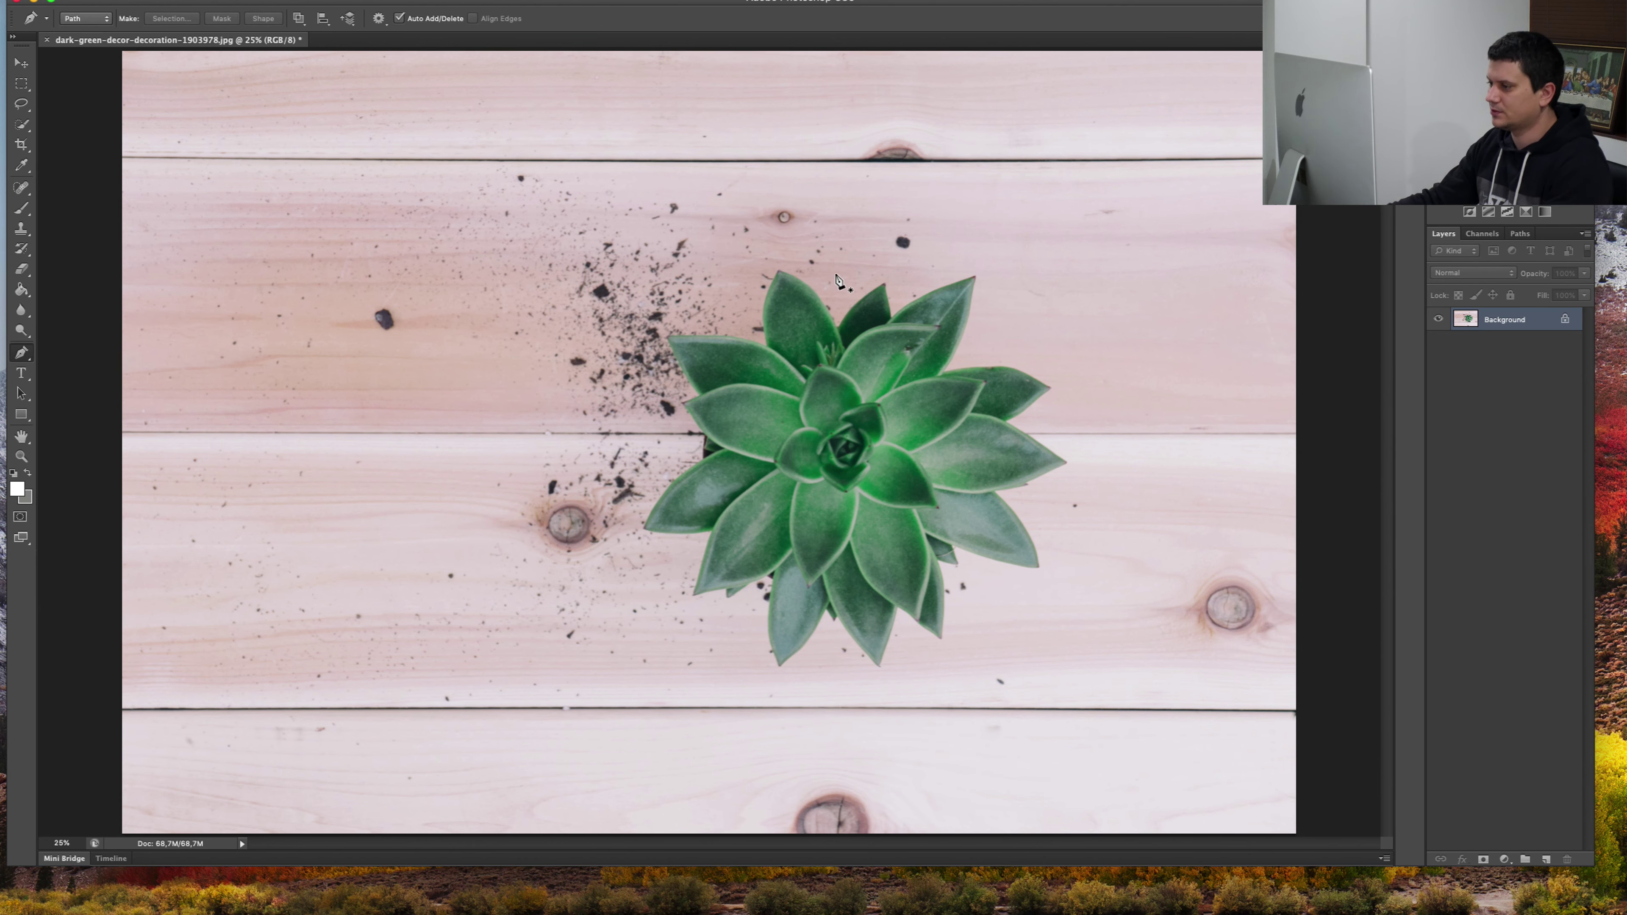
Zoom in on the top leaves and start the path at a leaf junction, curving to the tall leaf's tip.
scroll(839, 282, up, 2)
scroll(839, 282, up, 2)
scroll(839, 283, up, 2)
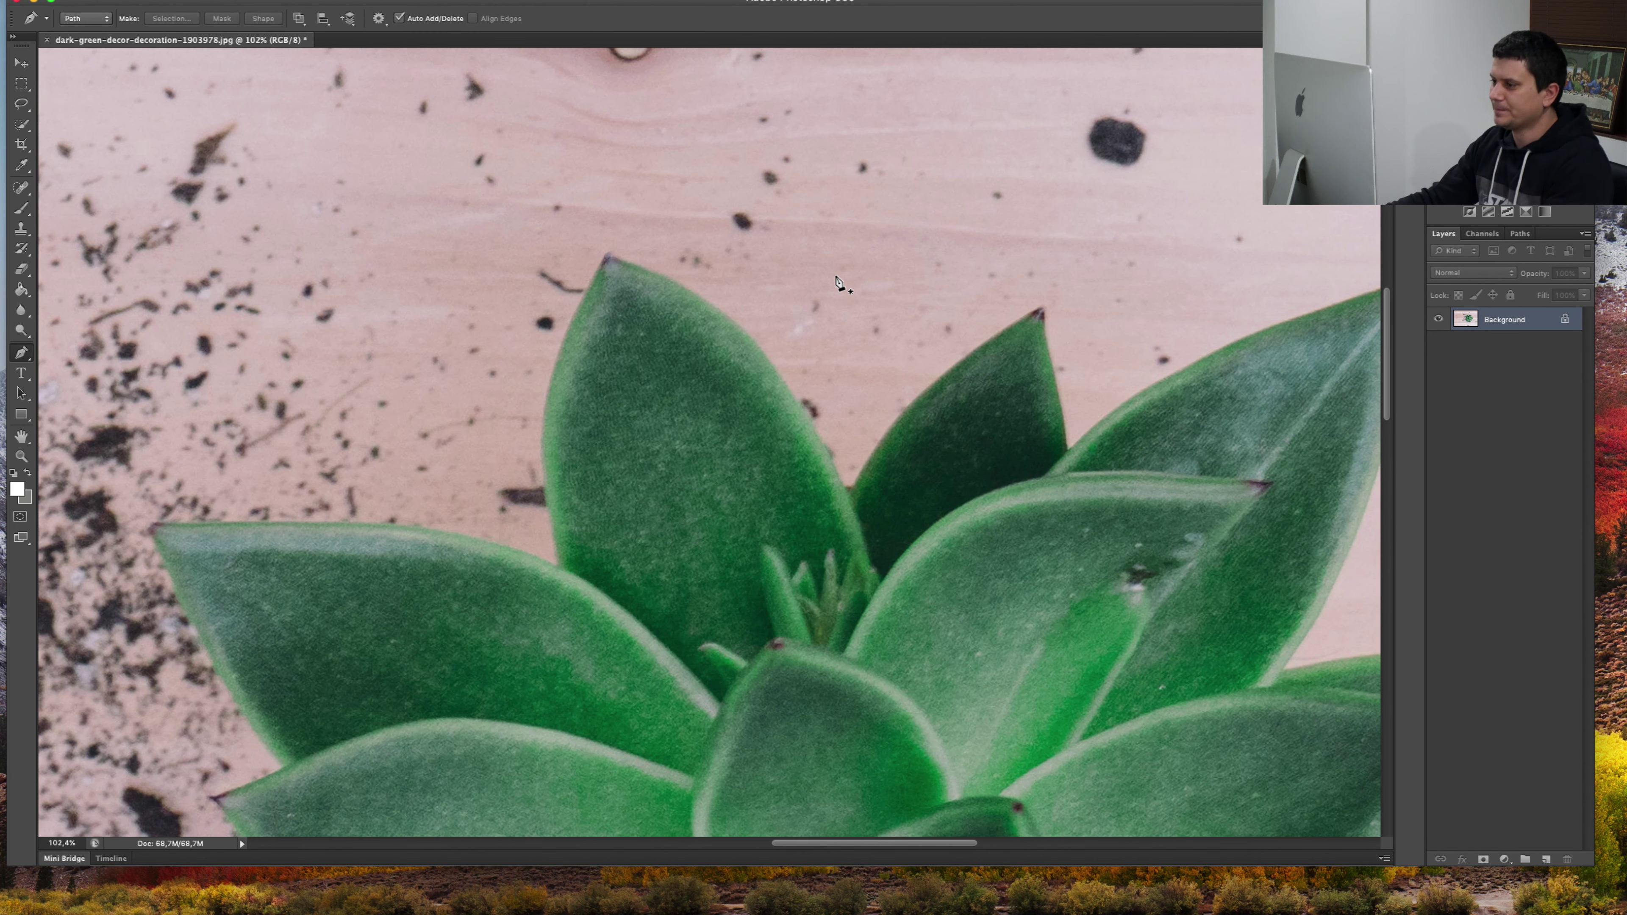
mouse_move(587, 181)
mouse_down()
mouse_move(494, 232)
mouse_move(455, 228)
mouse_up()
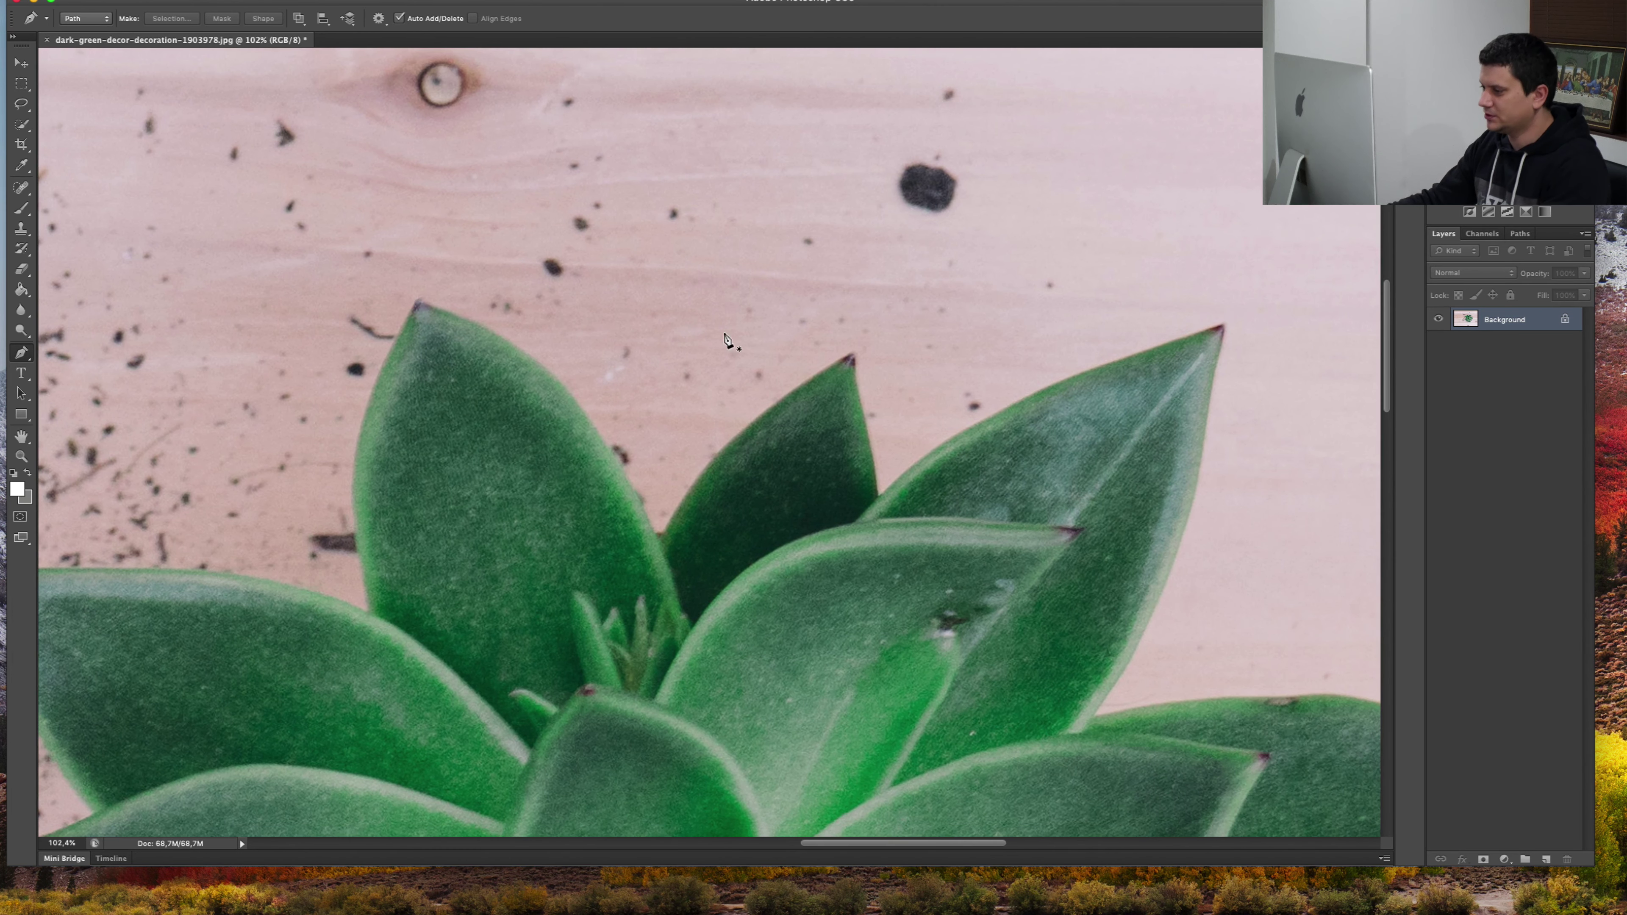
click(878, 497)
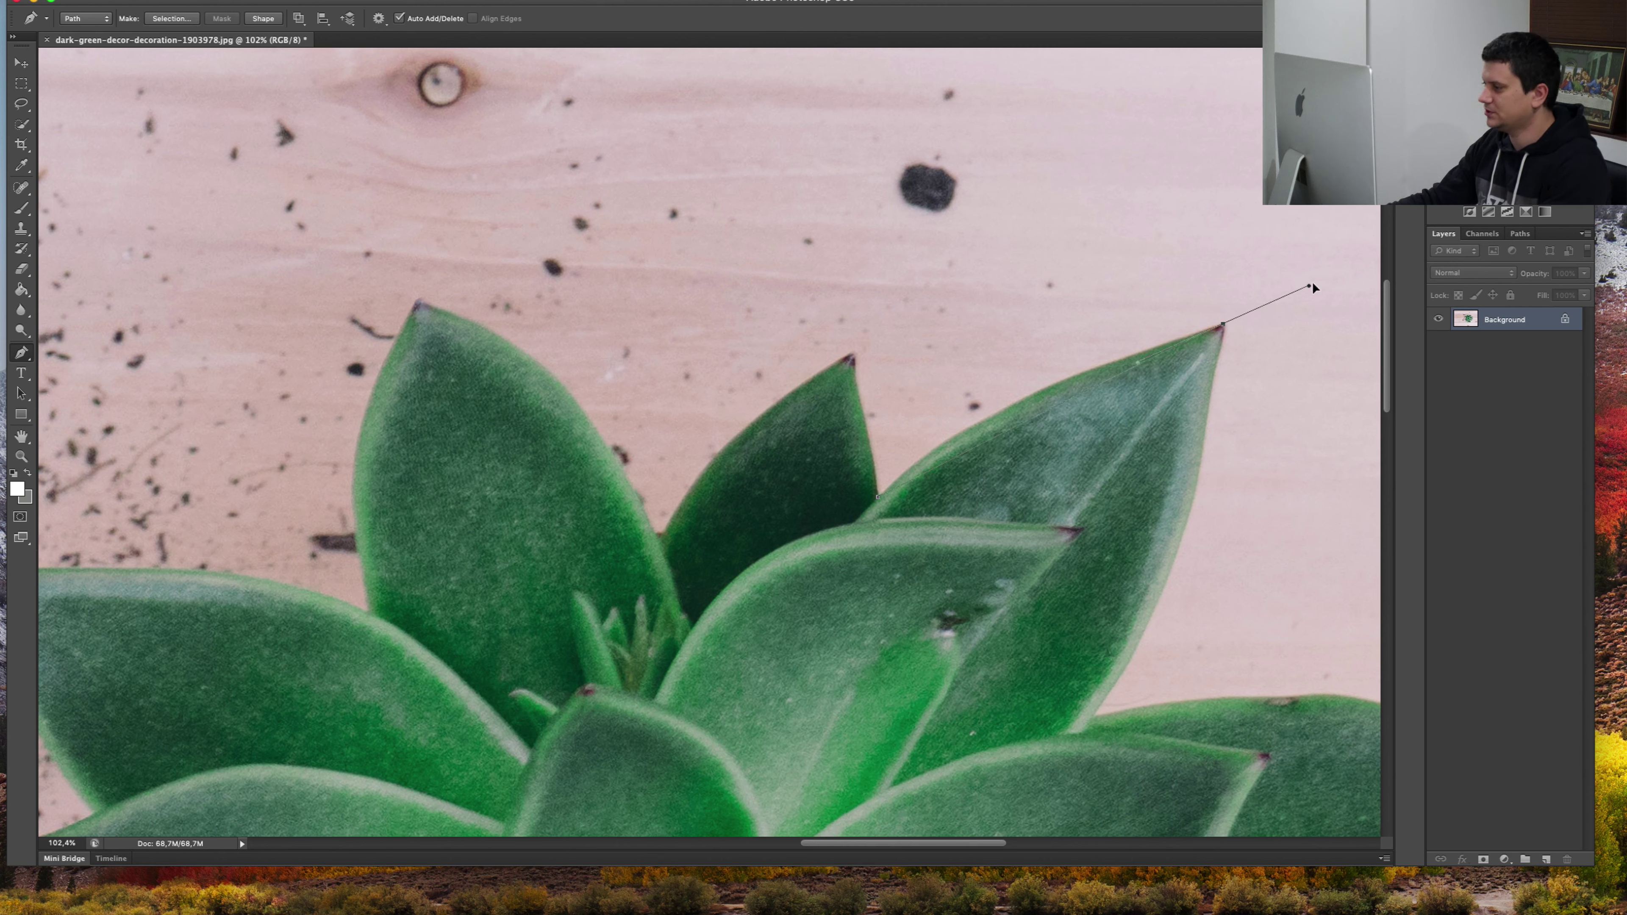
mouse_move(1312, 287)
mouse_down()
mouse_move(1402, 257)
mouse_move(1364, 241)
mouse_up()
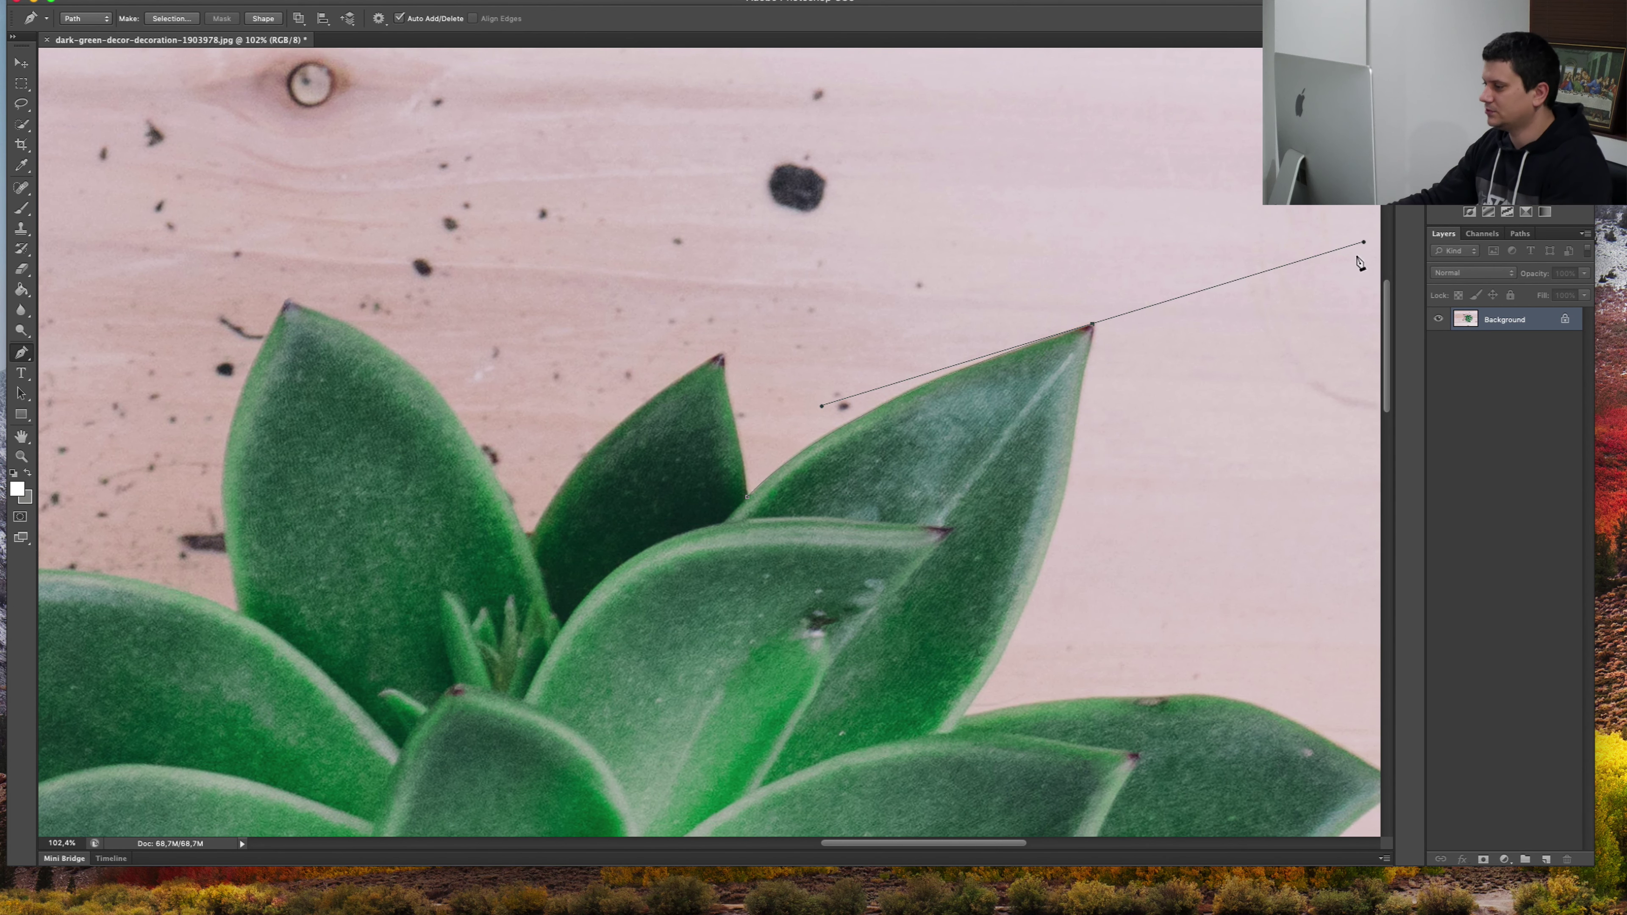
click(1052, 533)
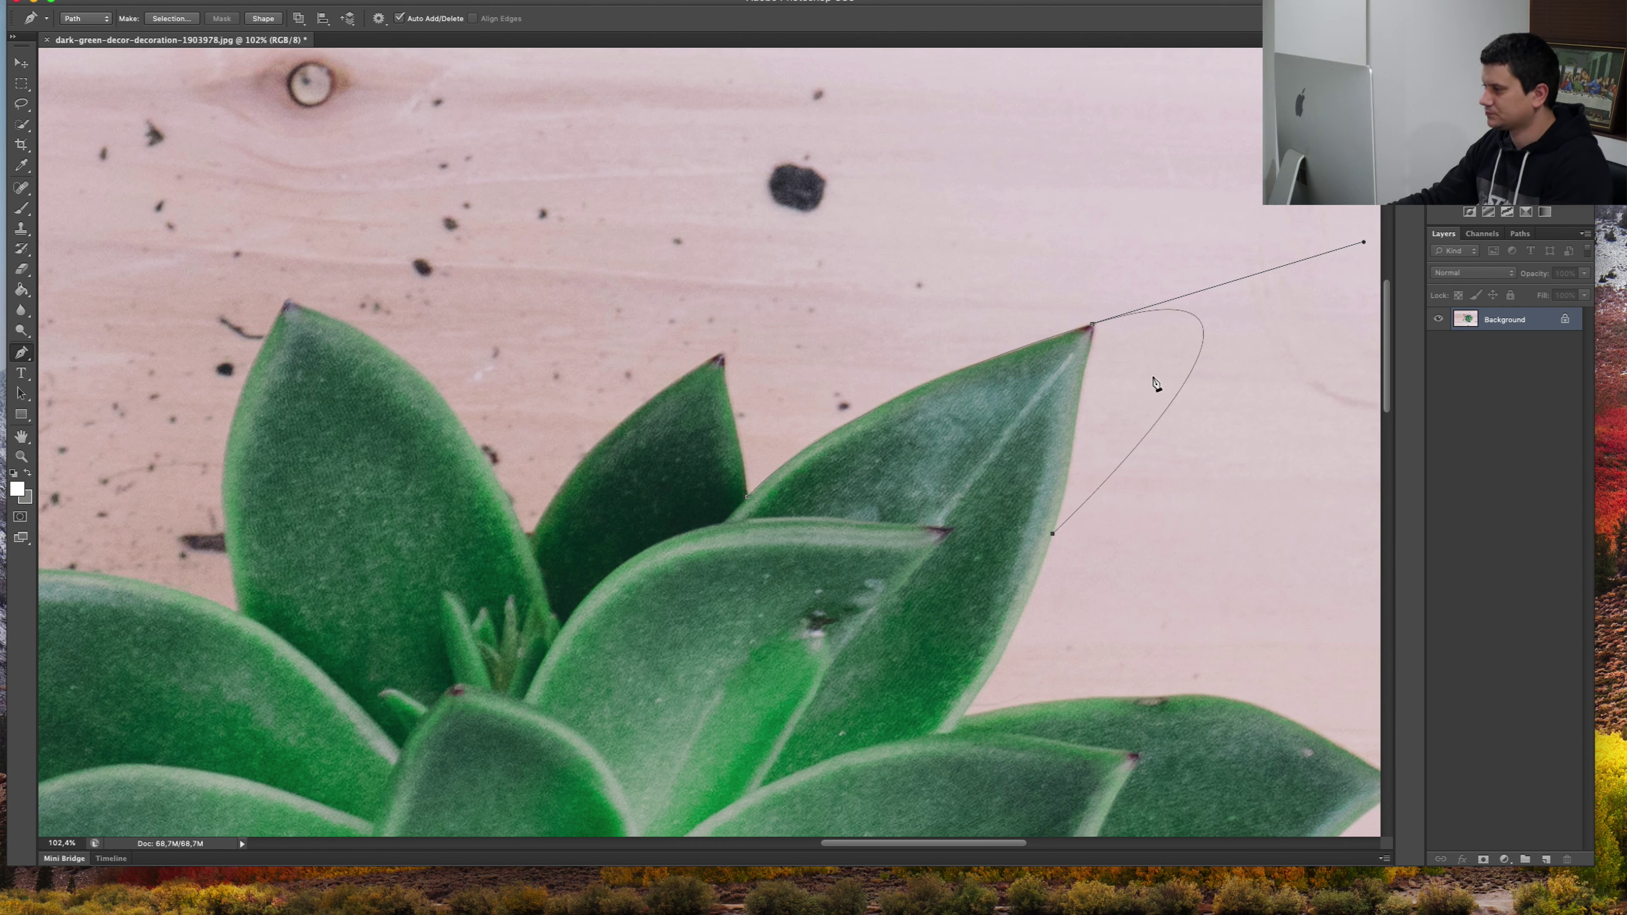
key(ctrl+z)
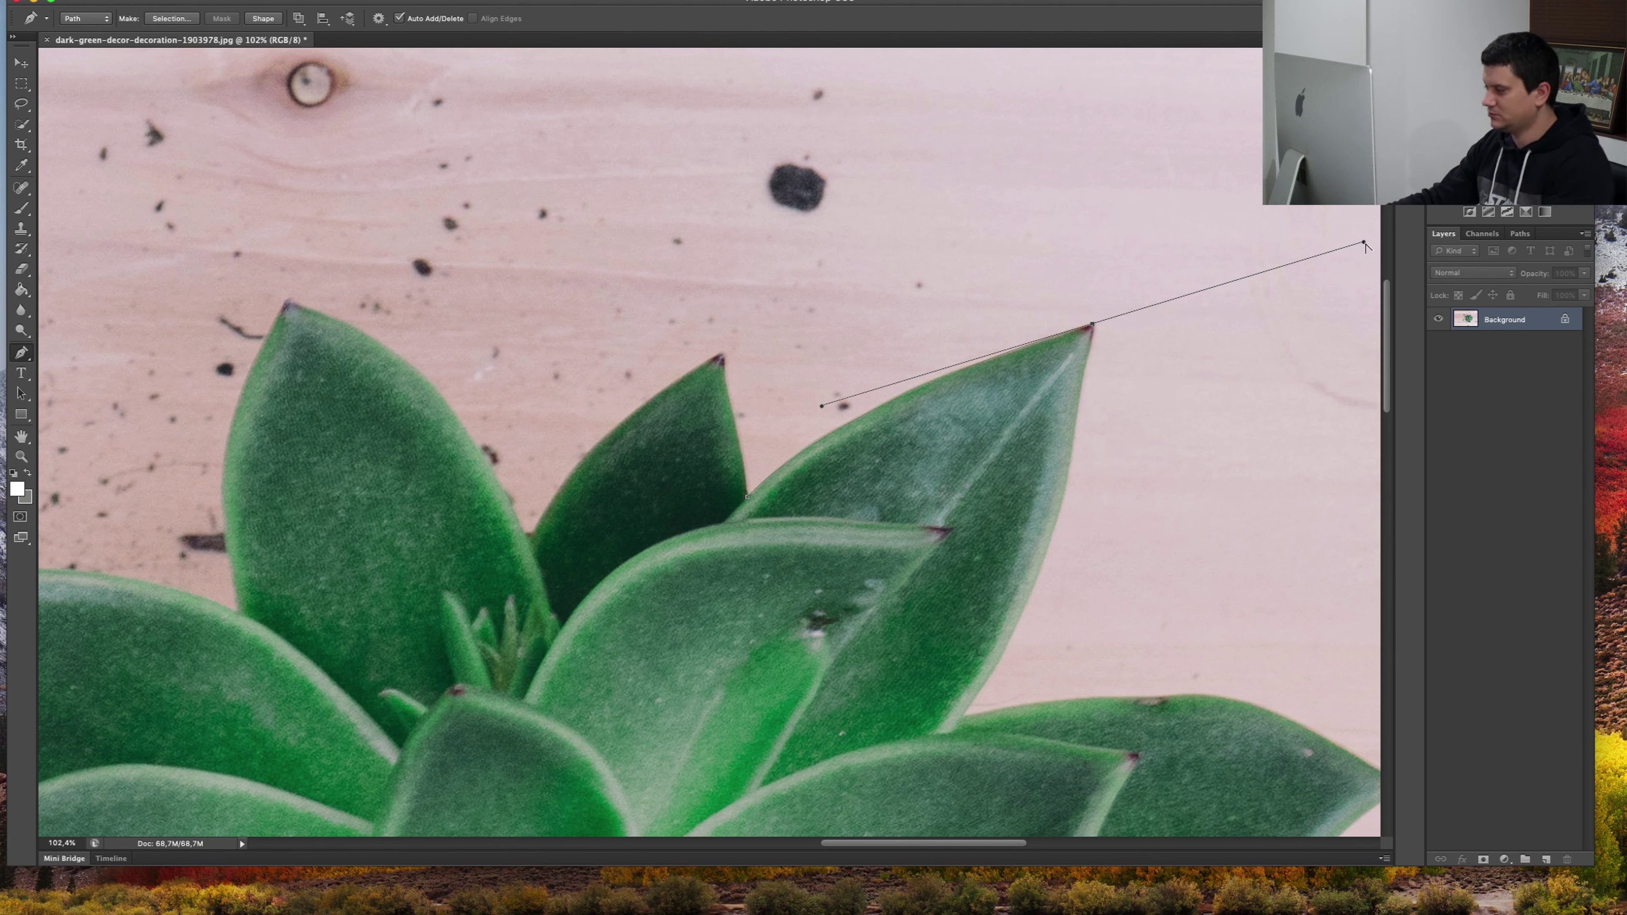
Run curved anchors down the tall leaf's right edge to where it meets the next leaf.
drag(1363, 243, 1136, 377)
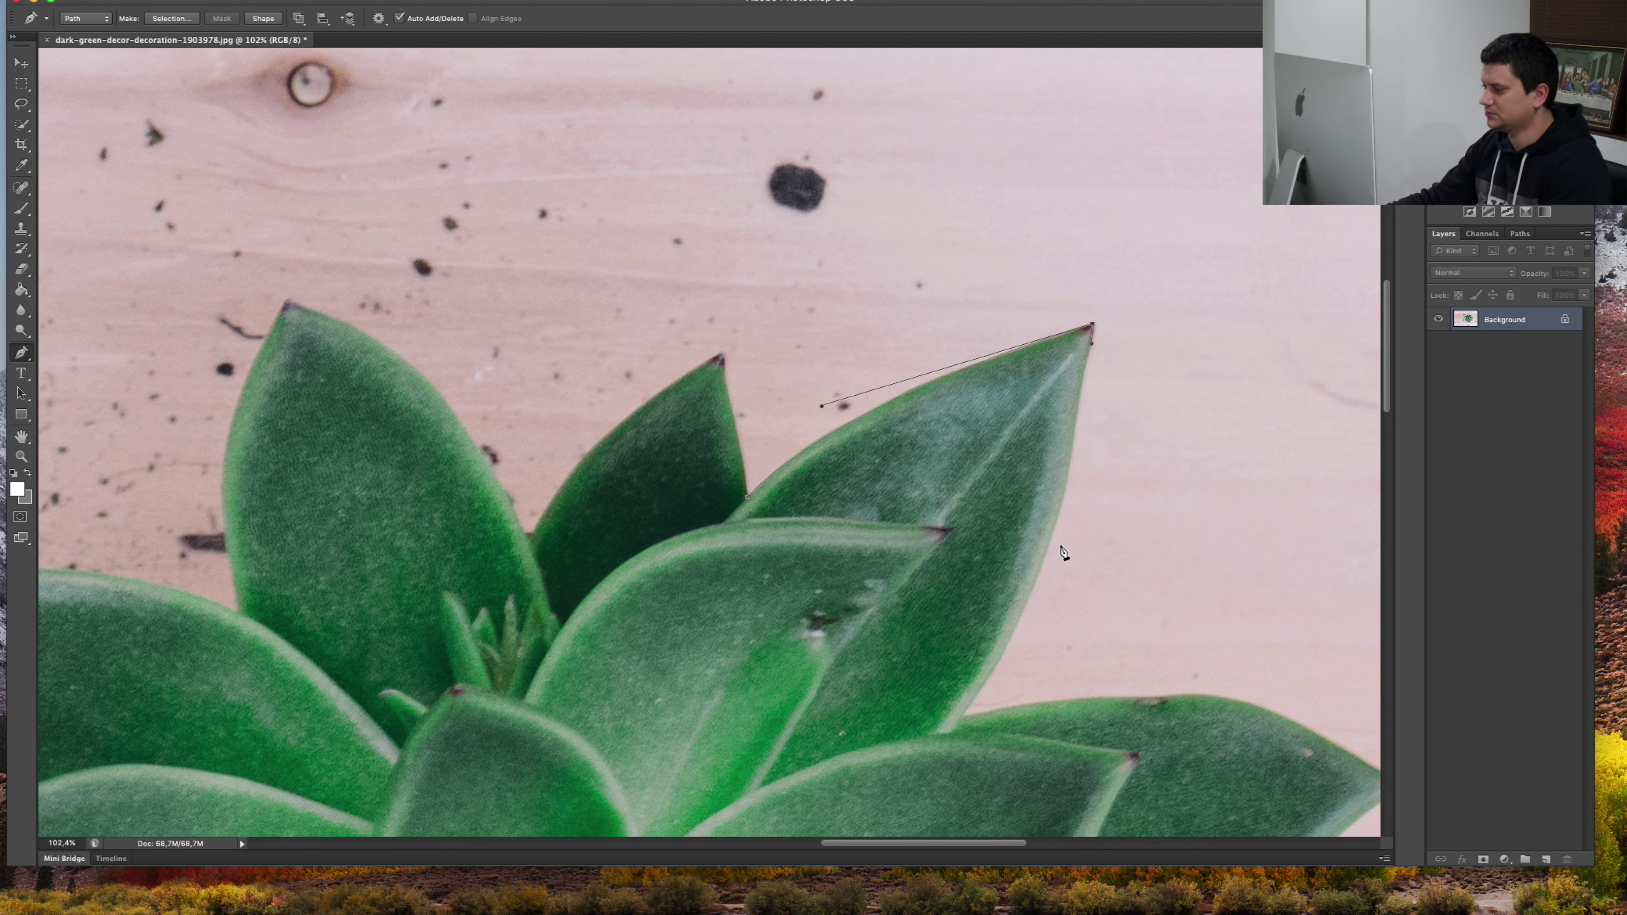
mouse_move(1049, 548)
mouse_down()
mouse_move(1029, 618)
mouse_move(1036, 581)
mouse_up()
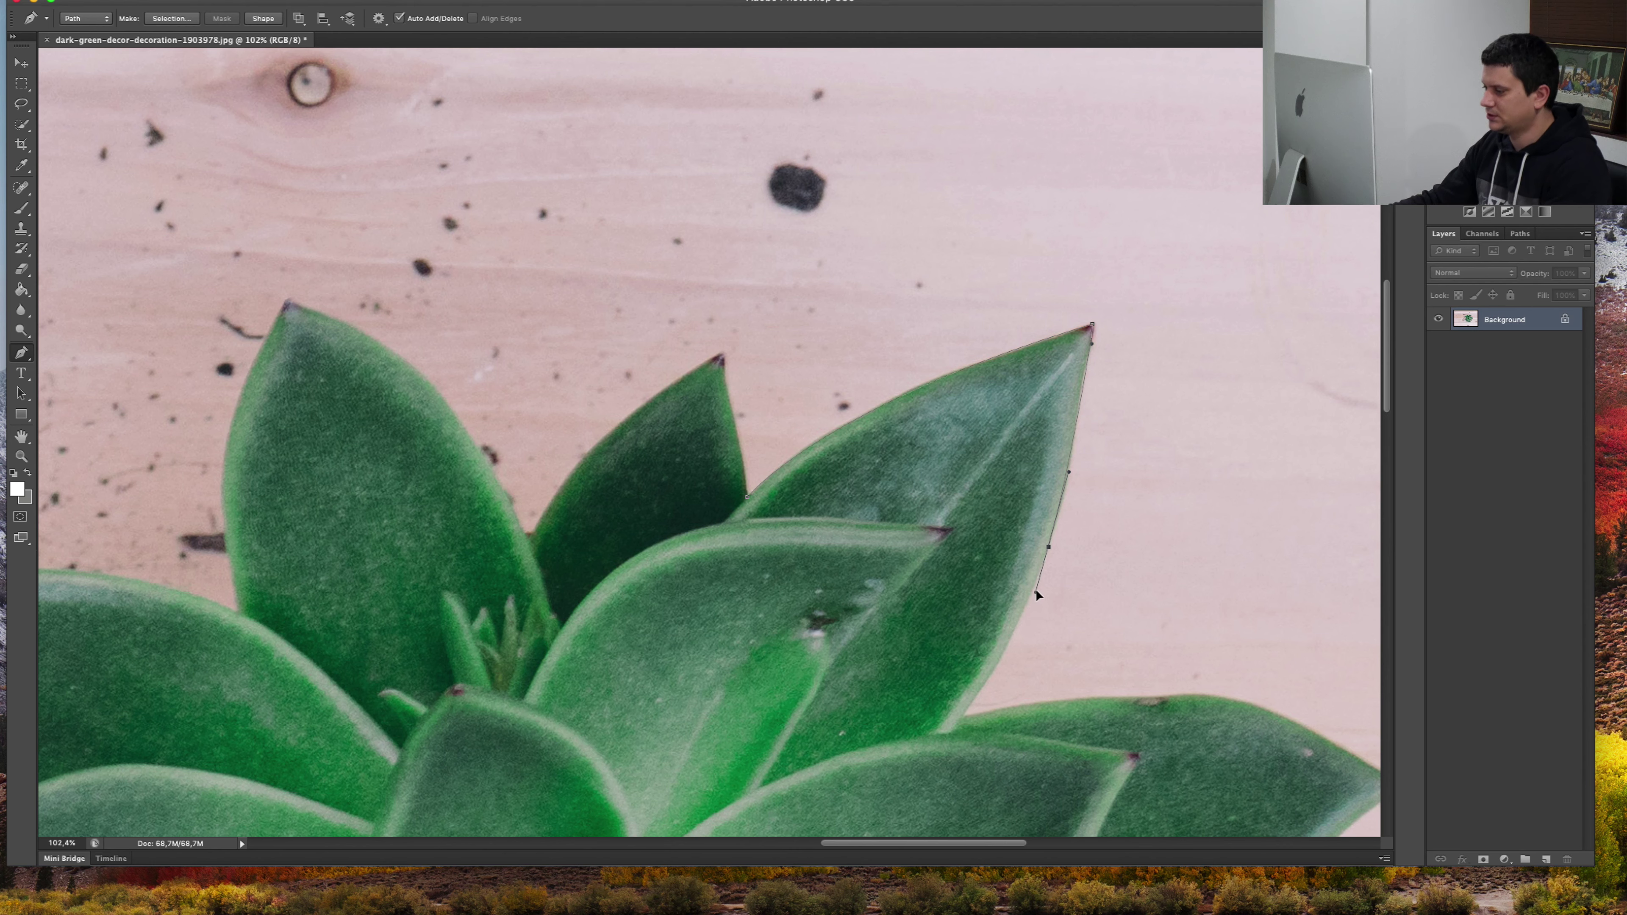
click(963, 719)
drag(963, 721, 918, 769)
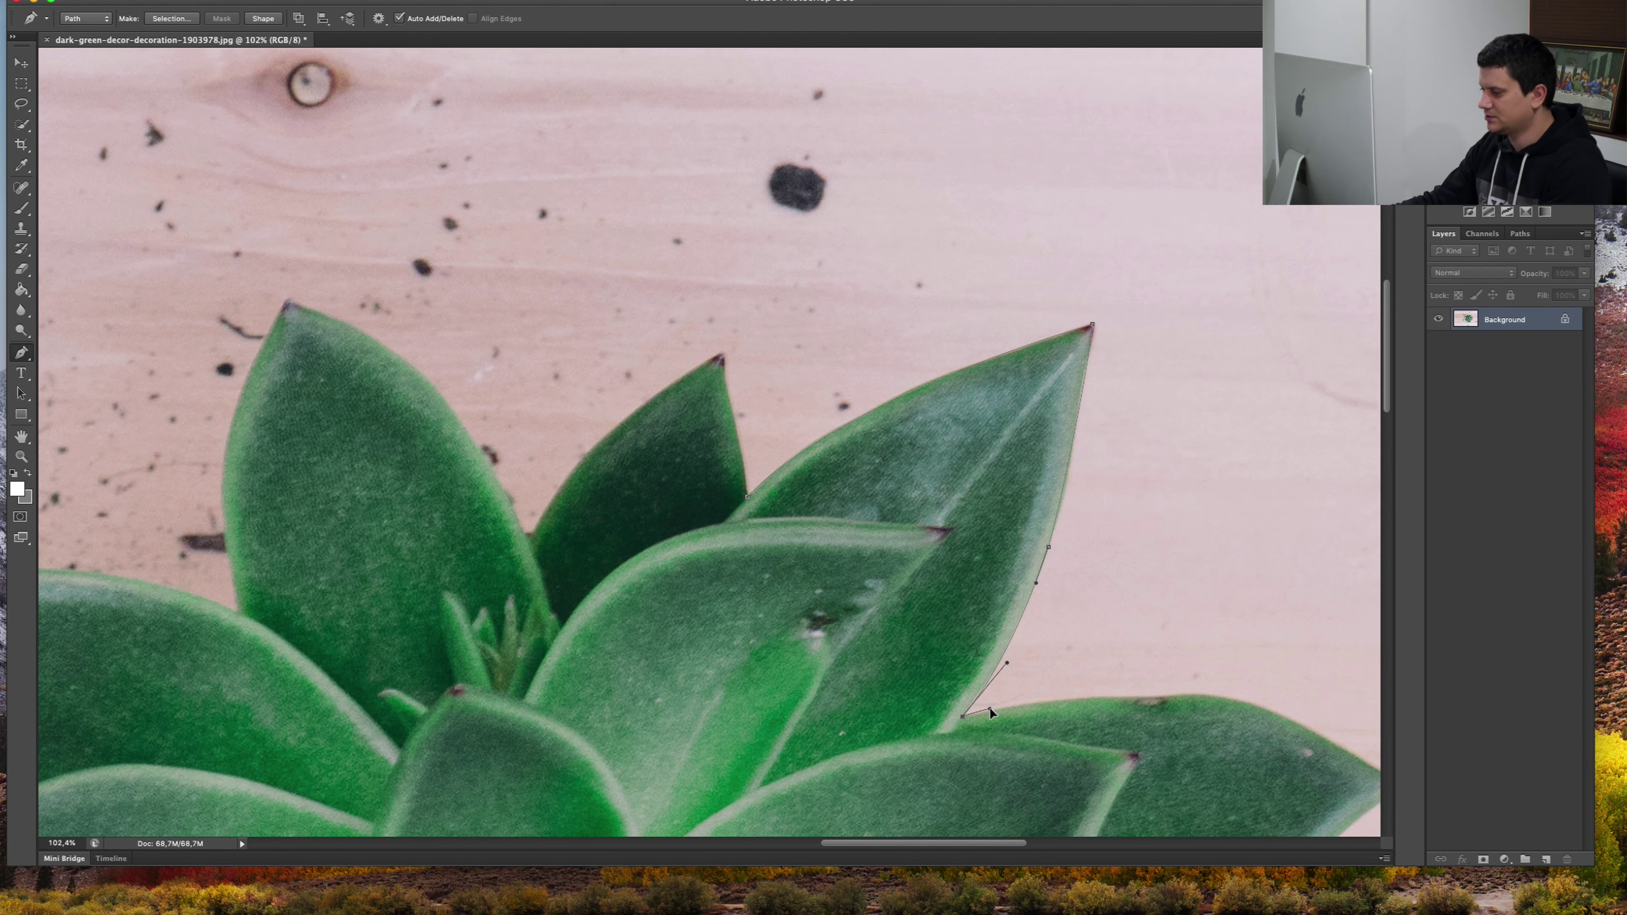
mouse_move(1134, 633)
mouse_down()
mouse_move(966, 447)
mouse_move(1008, 495)
mouse_move(1115, 494)
mouse_up()
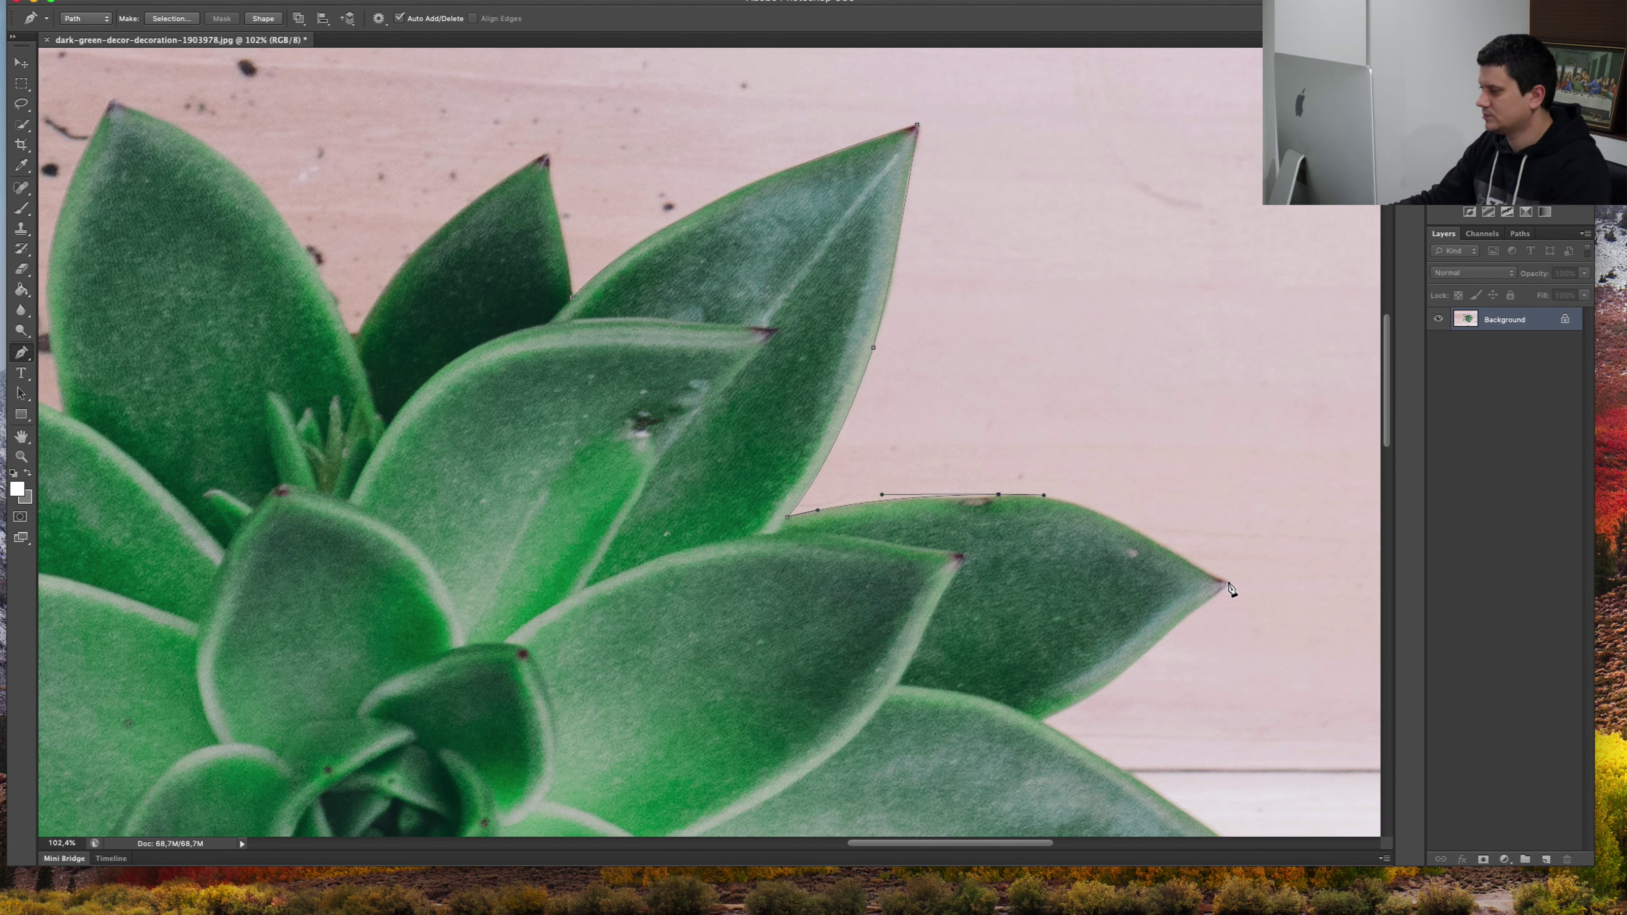
Trace the right-pointing leaf's top edge out to its pointed tip, refining the curves.
drag(1227, 582, 1311, 619)
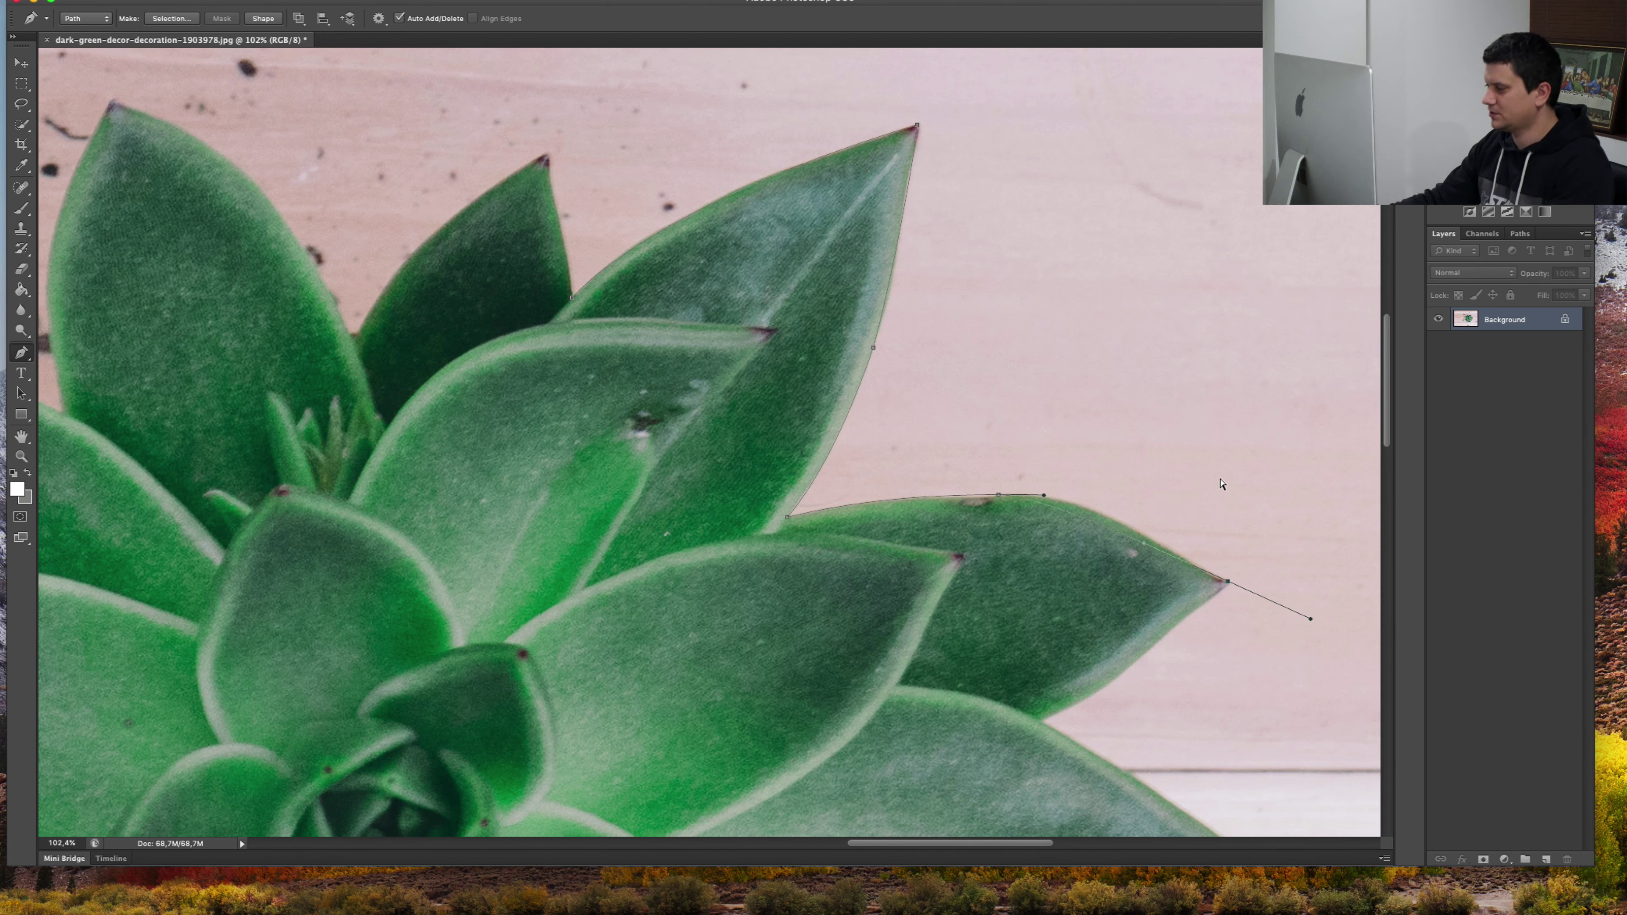
key(ctrl+z)
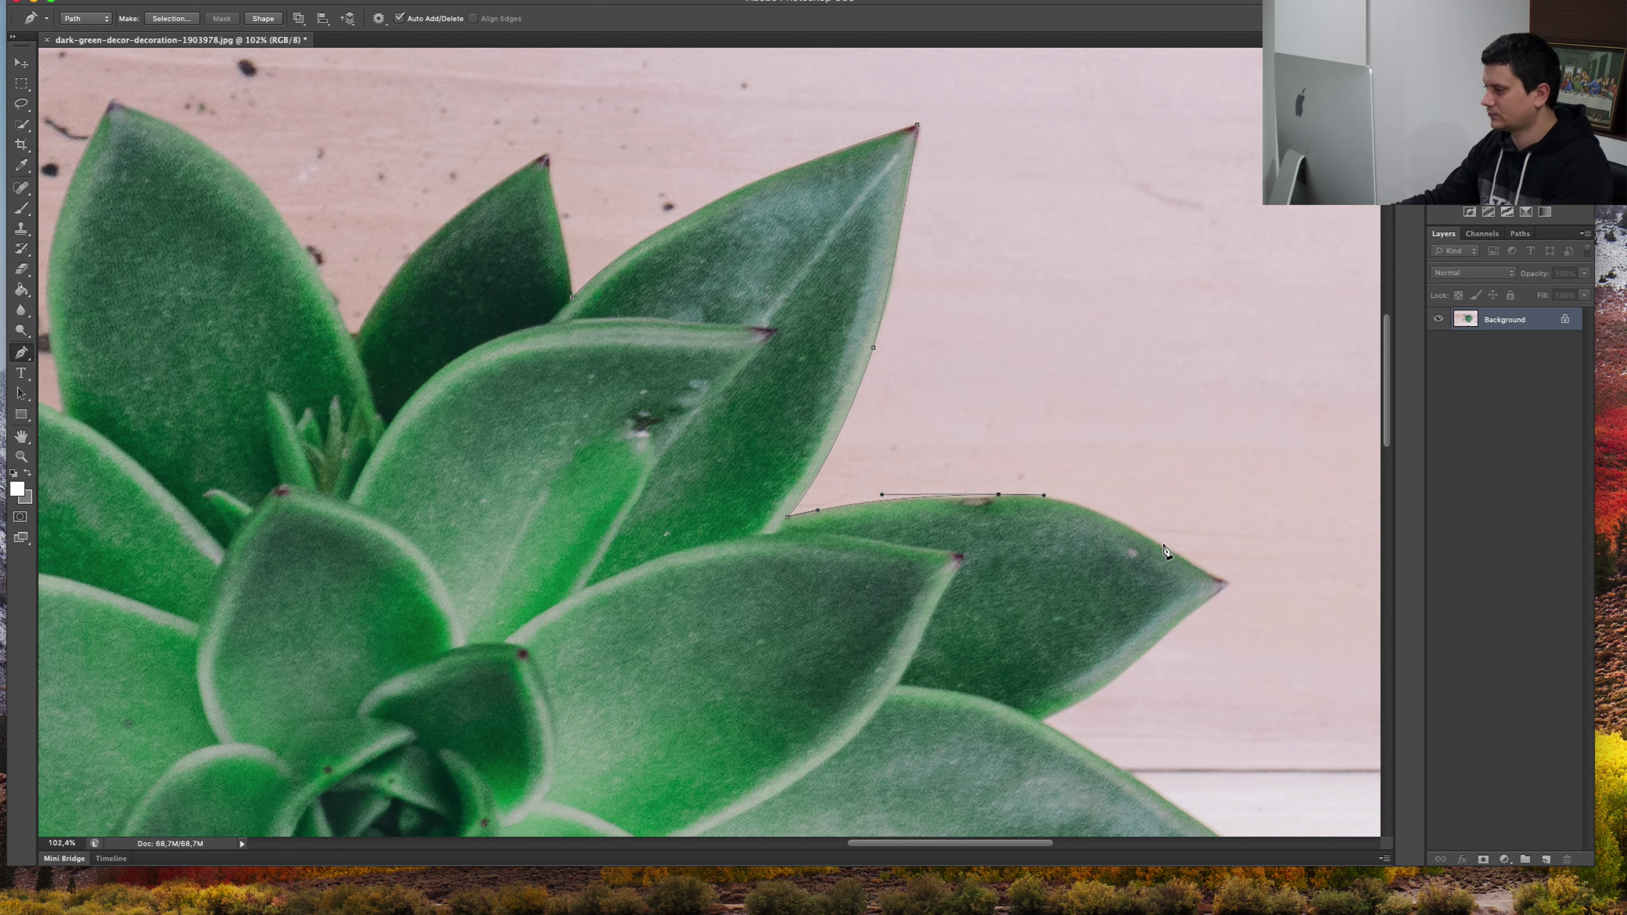
drag(1164, 547, 1196, 557)
drag(1285, 597, 1183, 555)
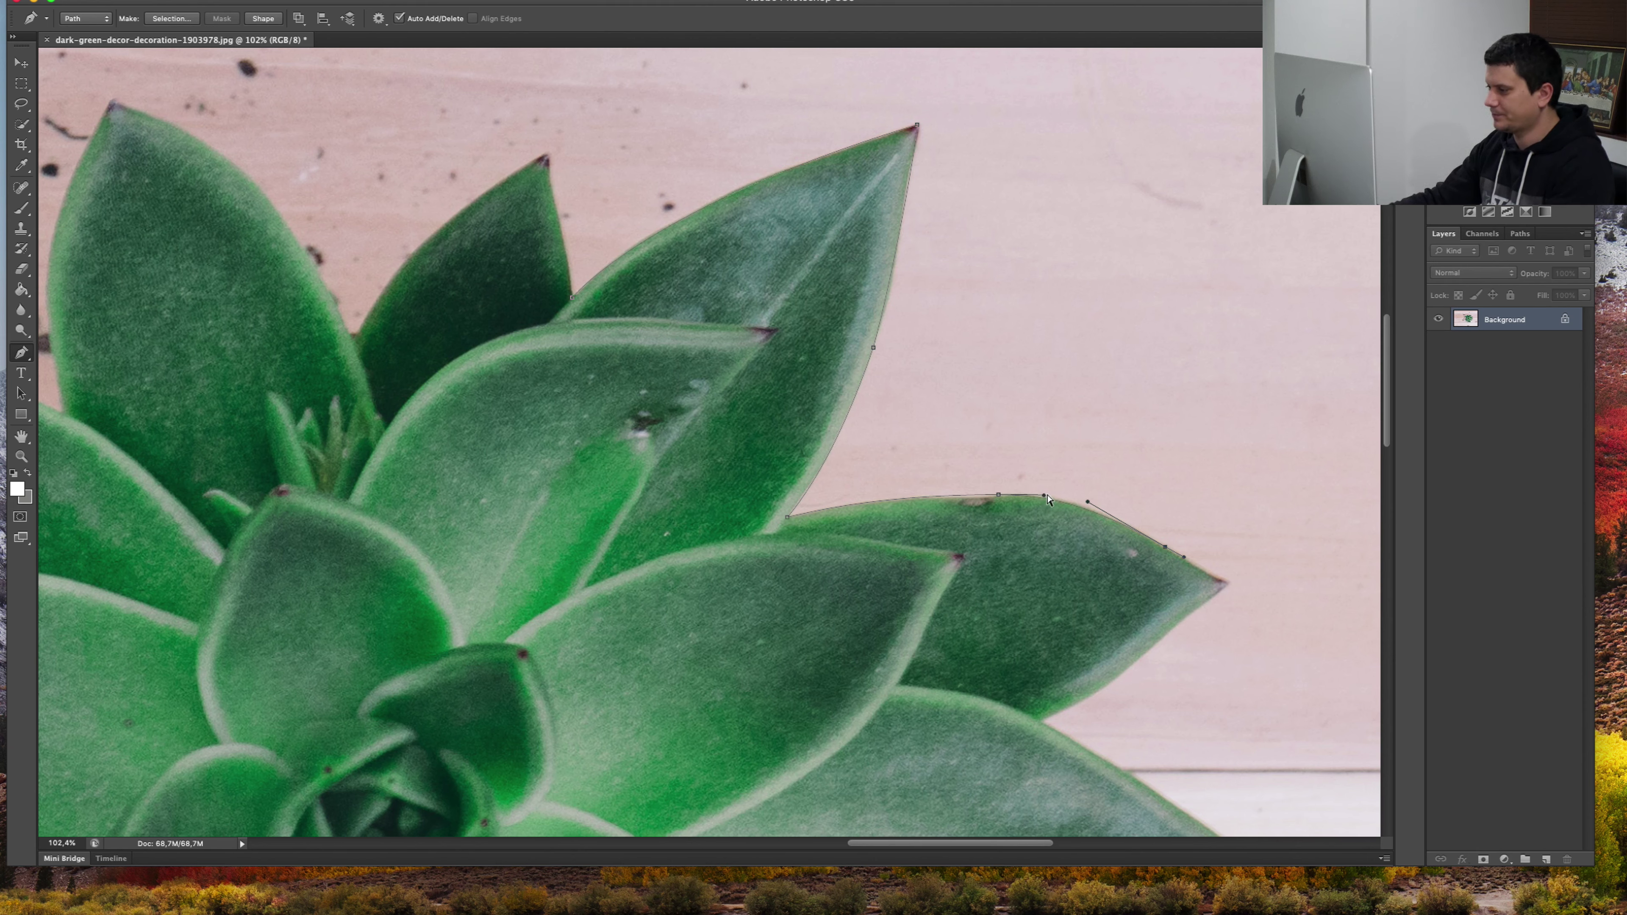
mouse_move(1045, 476)
mouse_down()
mouse_move(1077, 443)
mouse_move(1054, 492)
mouse_up()
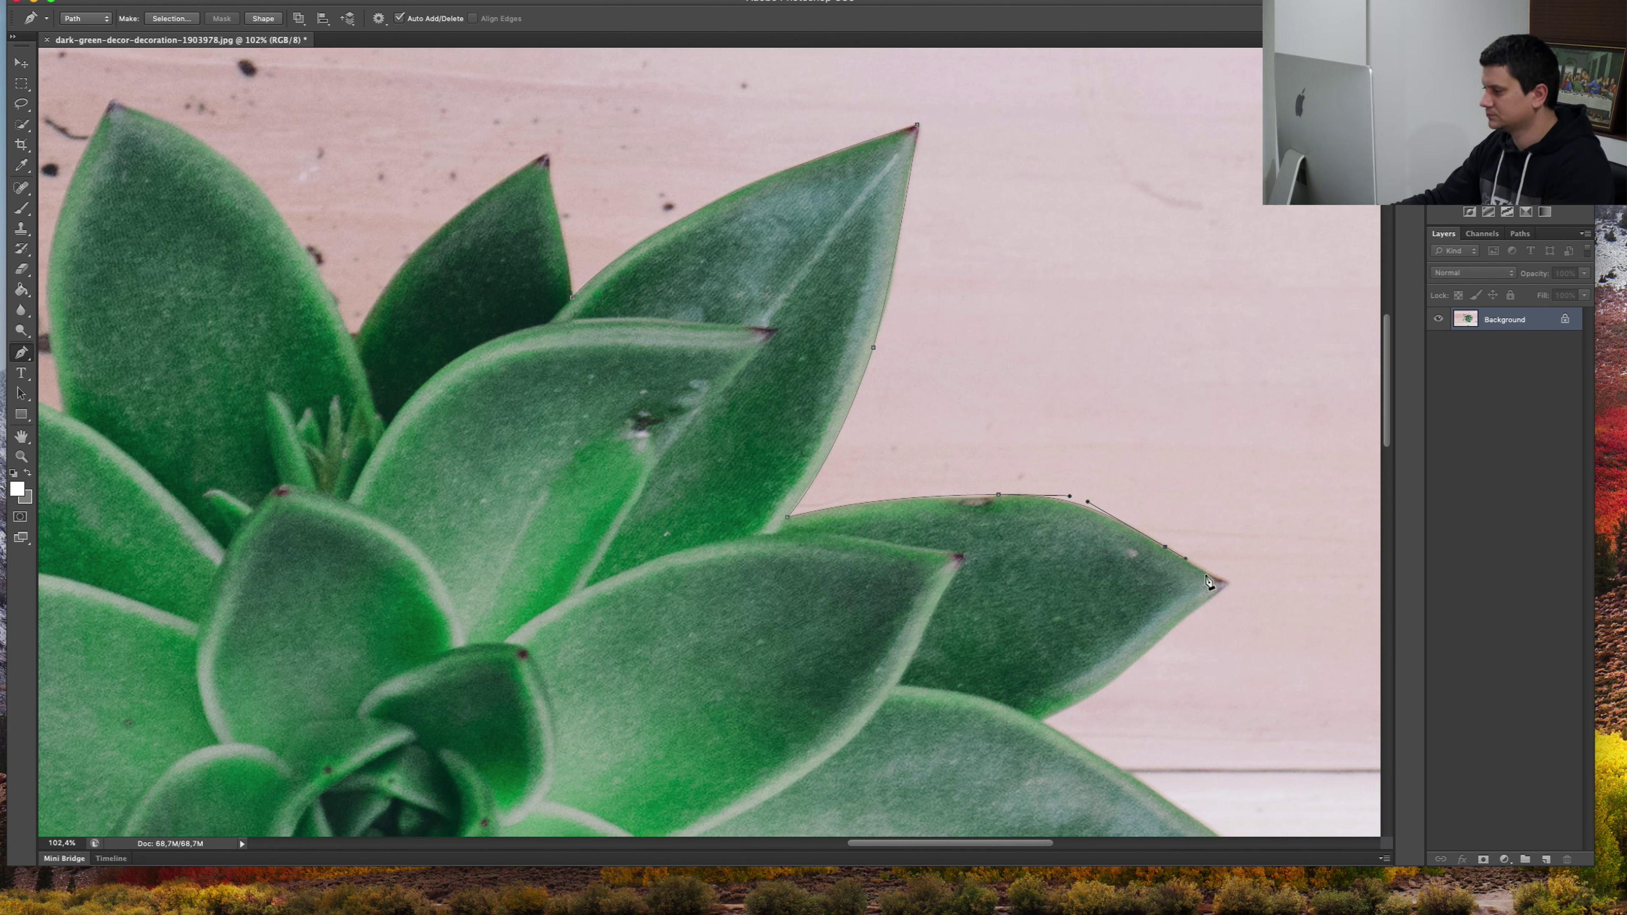
click(1228, 582)
drag(1233, 597, 1220, 591)
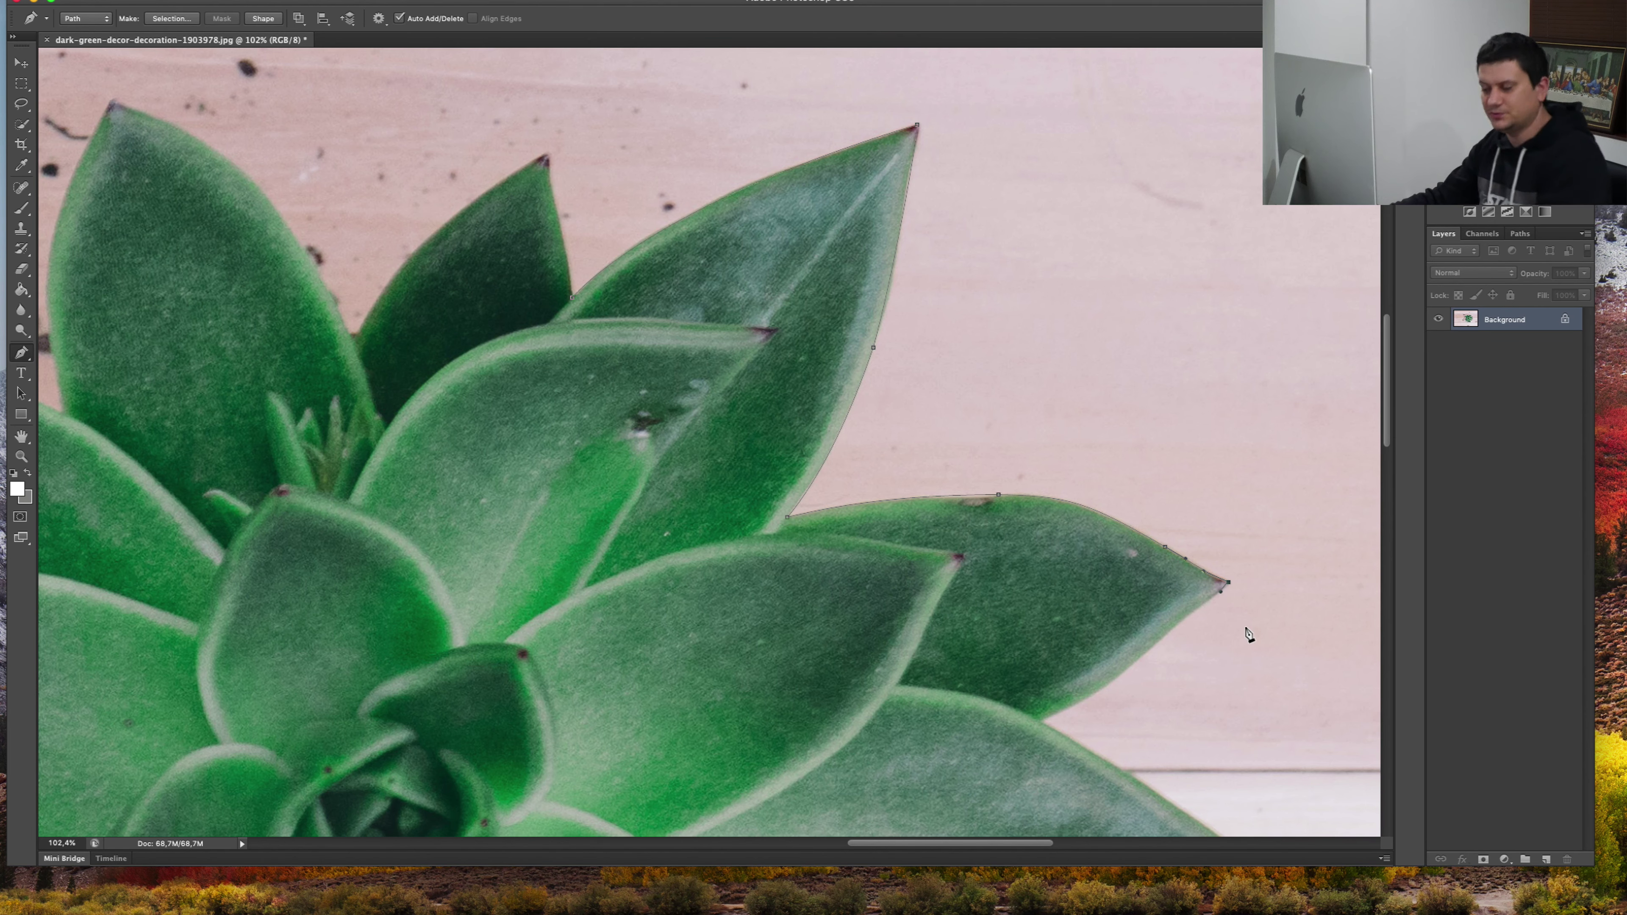
Add curved anchors along the lower leaf edges and around the bottom leaf tips.
scroll(1249, 634, down, 5)
mouse_move(1102, 329)
mouse_down()
mouse_move(1036, 393)
mouse_move(997, 390)
mouse_up()
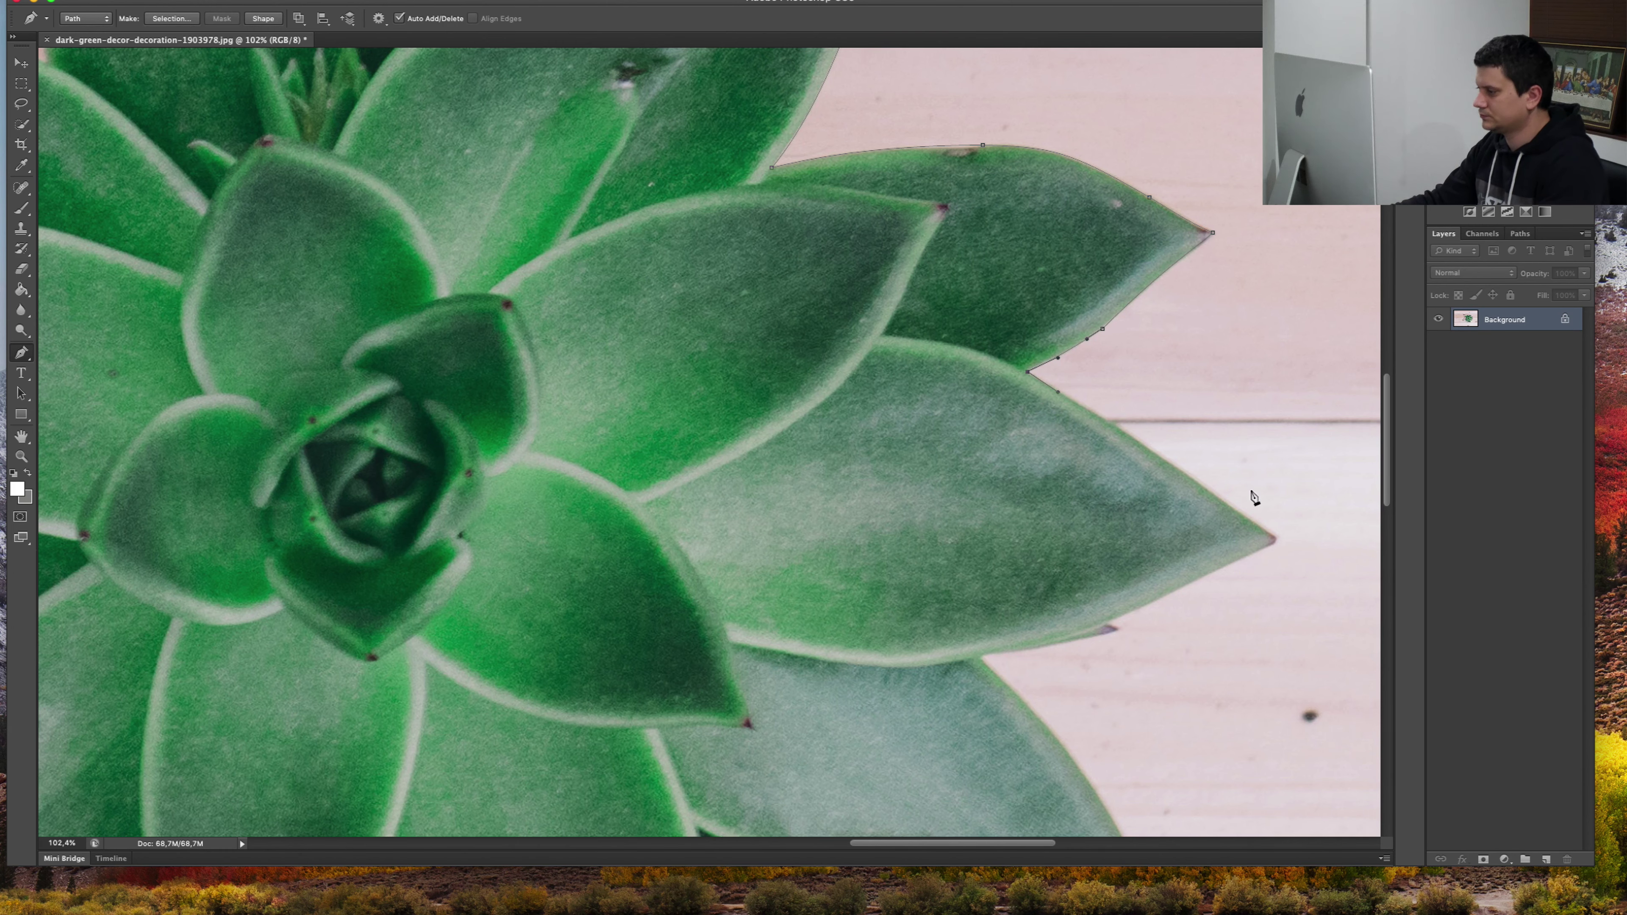
drag(1273, 535, 1324, 569)
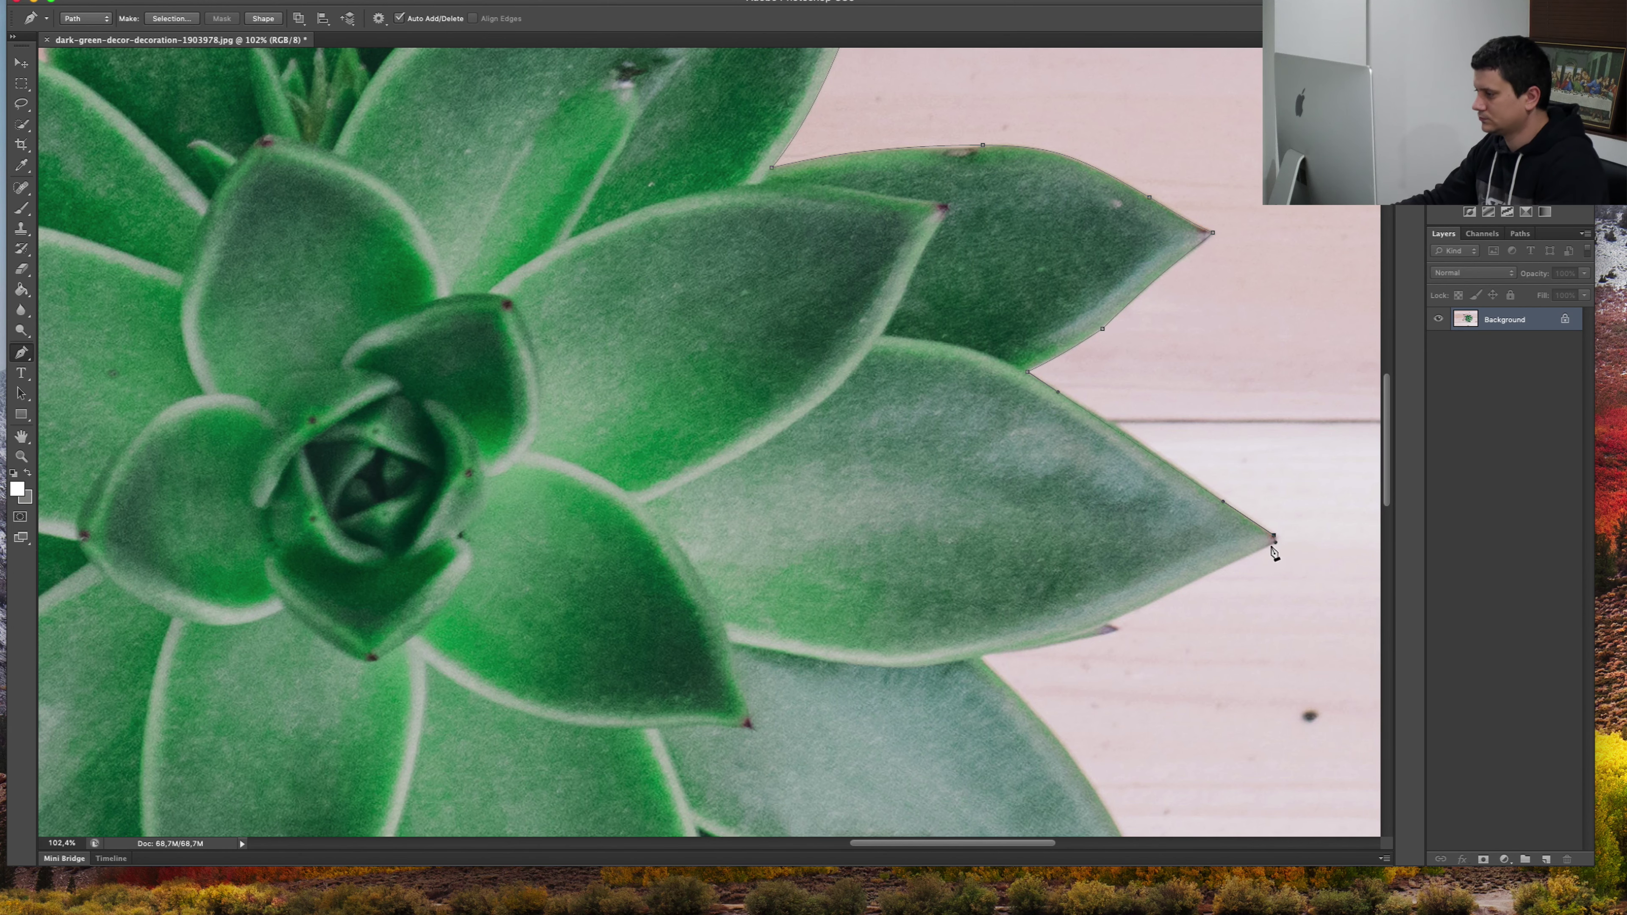
scroll(1273, 552, down, 5)
scroll(1274, 553, left, 1)
drag(1144, 479, 1028, 523)
scroll(1166, 692, down, 8)
scroll(1165, 692, right, 1)
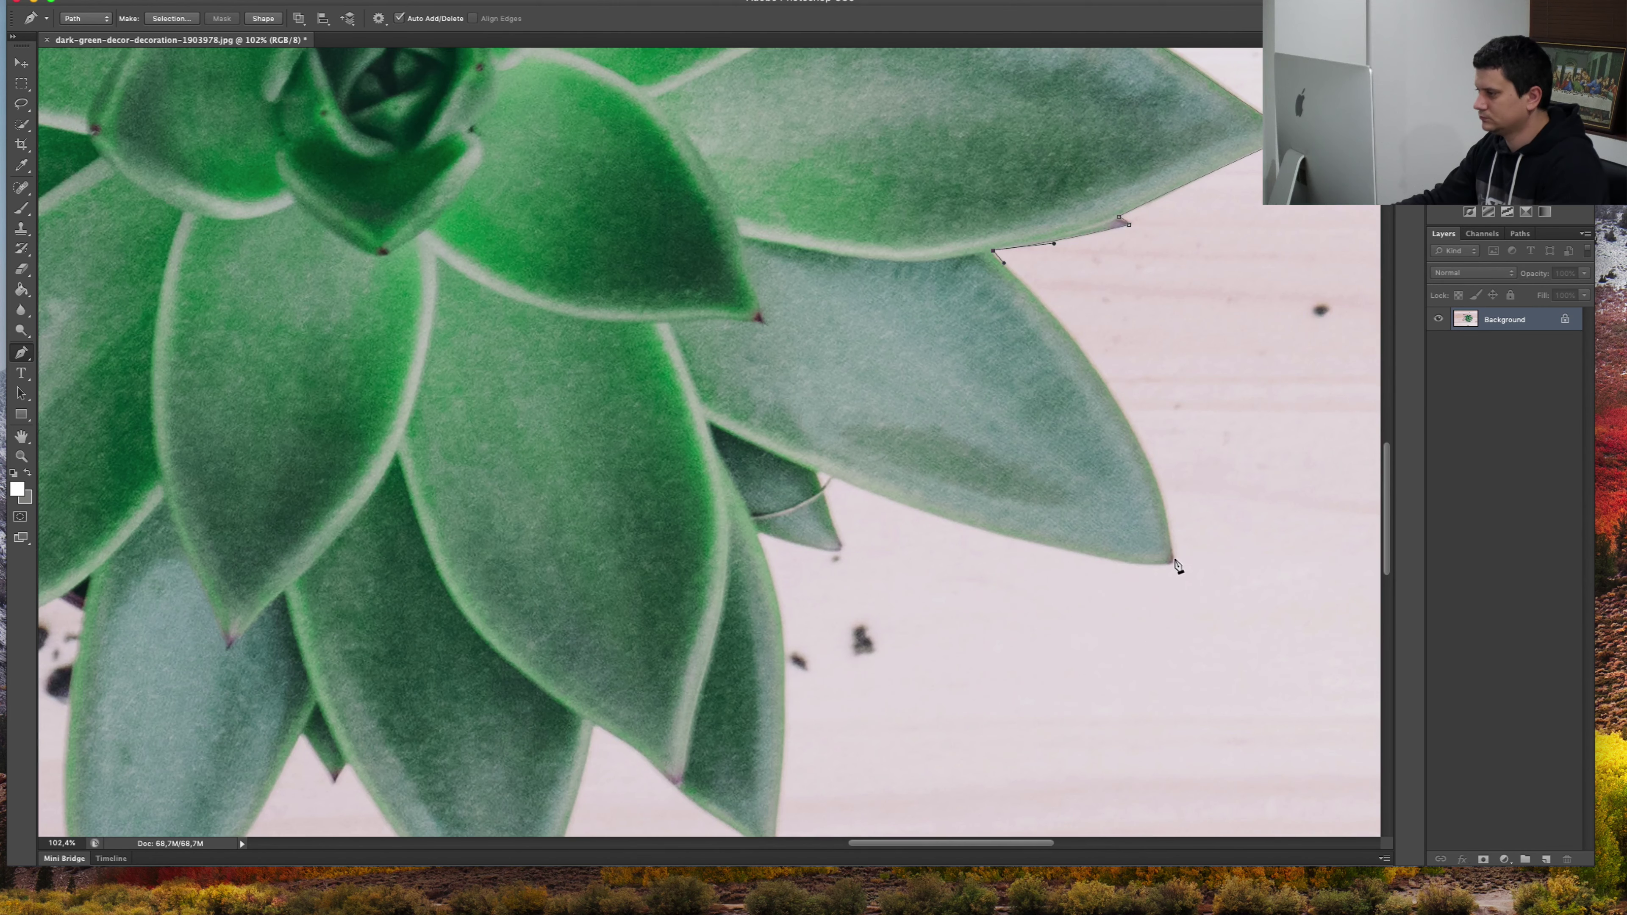
drag(1175, 564, 1164, 563)
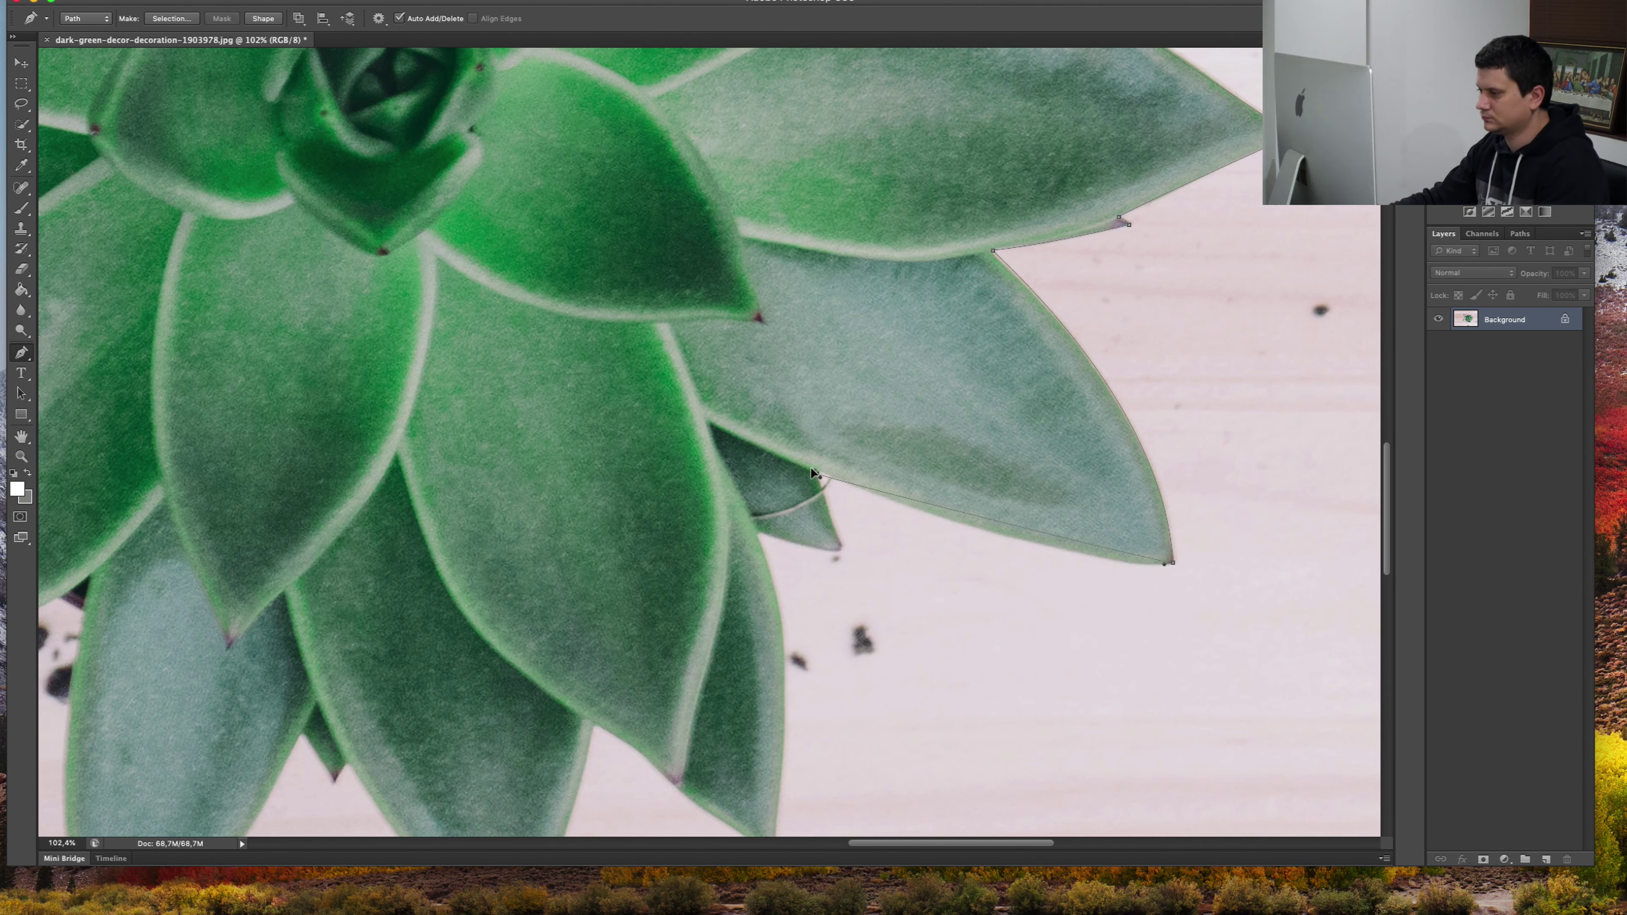
Continue through the leaf notch and small leaf tip to the next lower leaf's tip.
drag(815, 474, 566, 380)
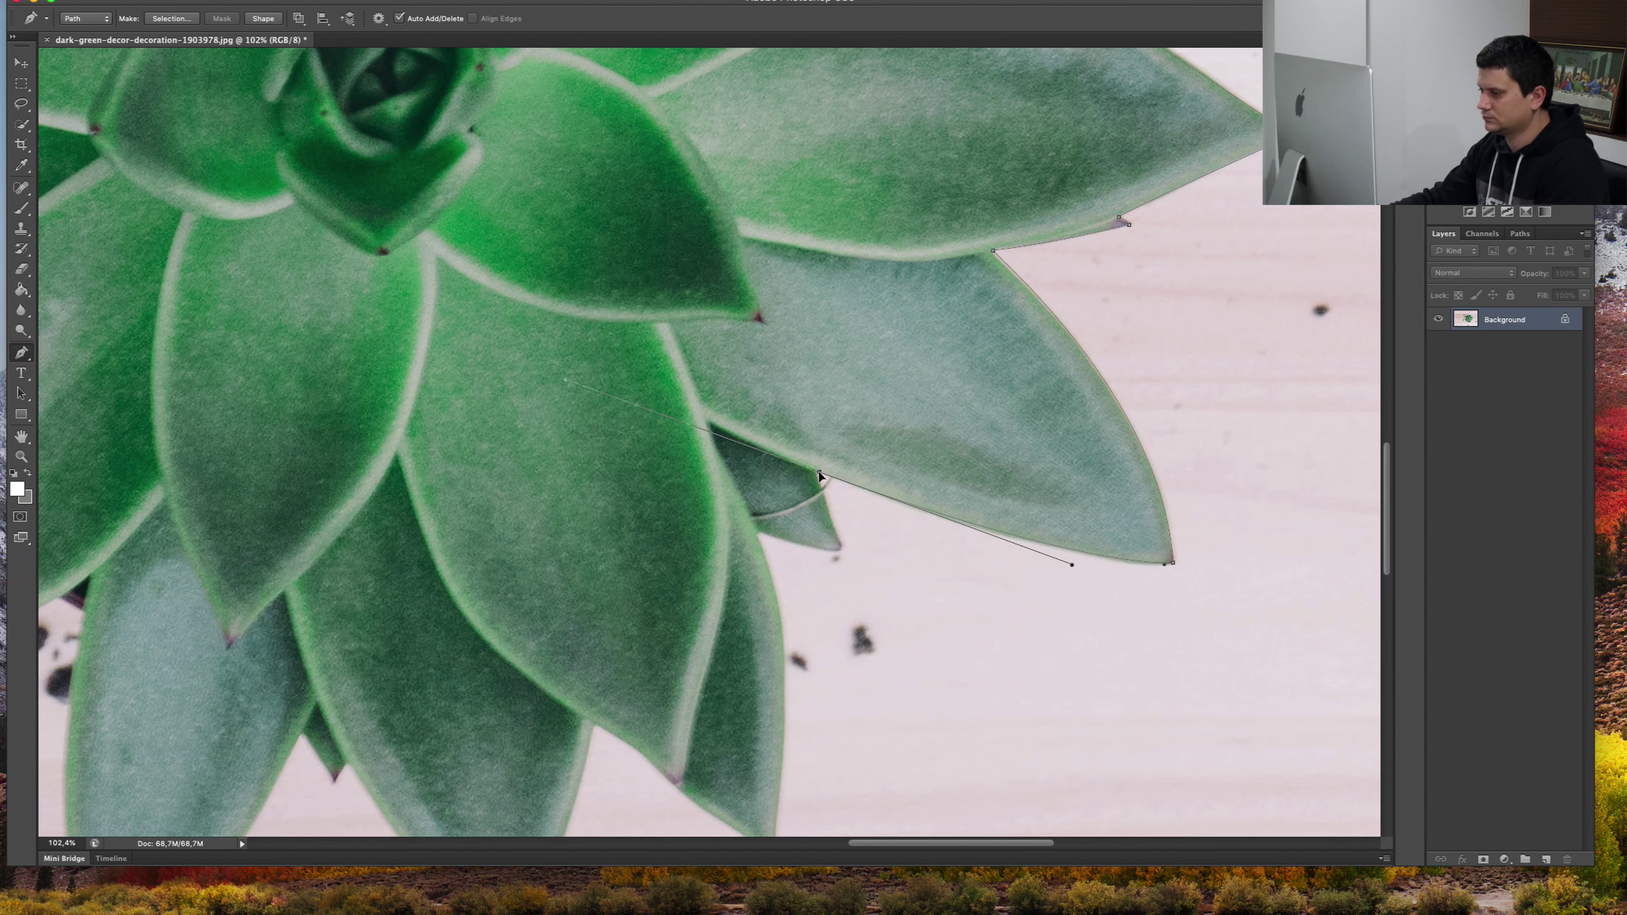
drag(820, 475, 818, 476)
drag(842, 547, 854, 560)
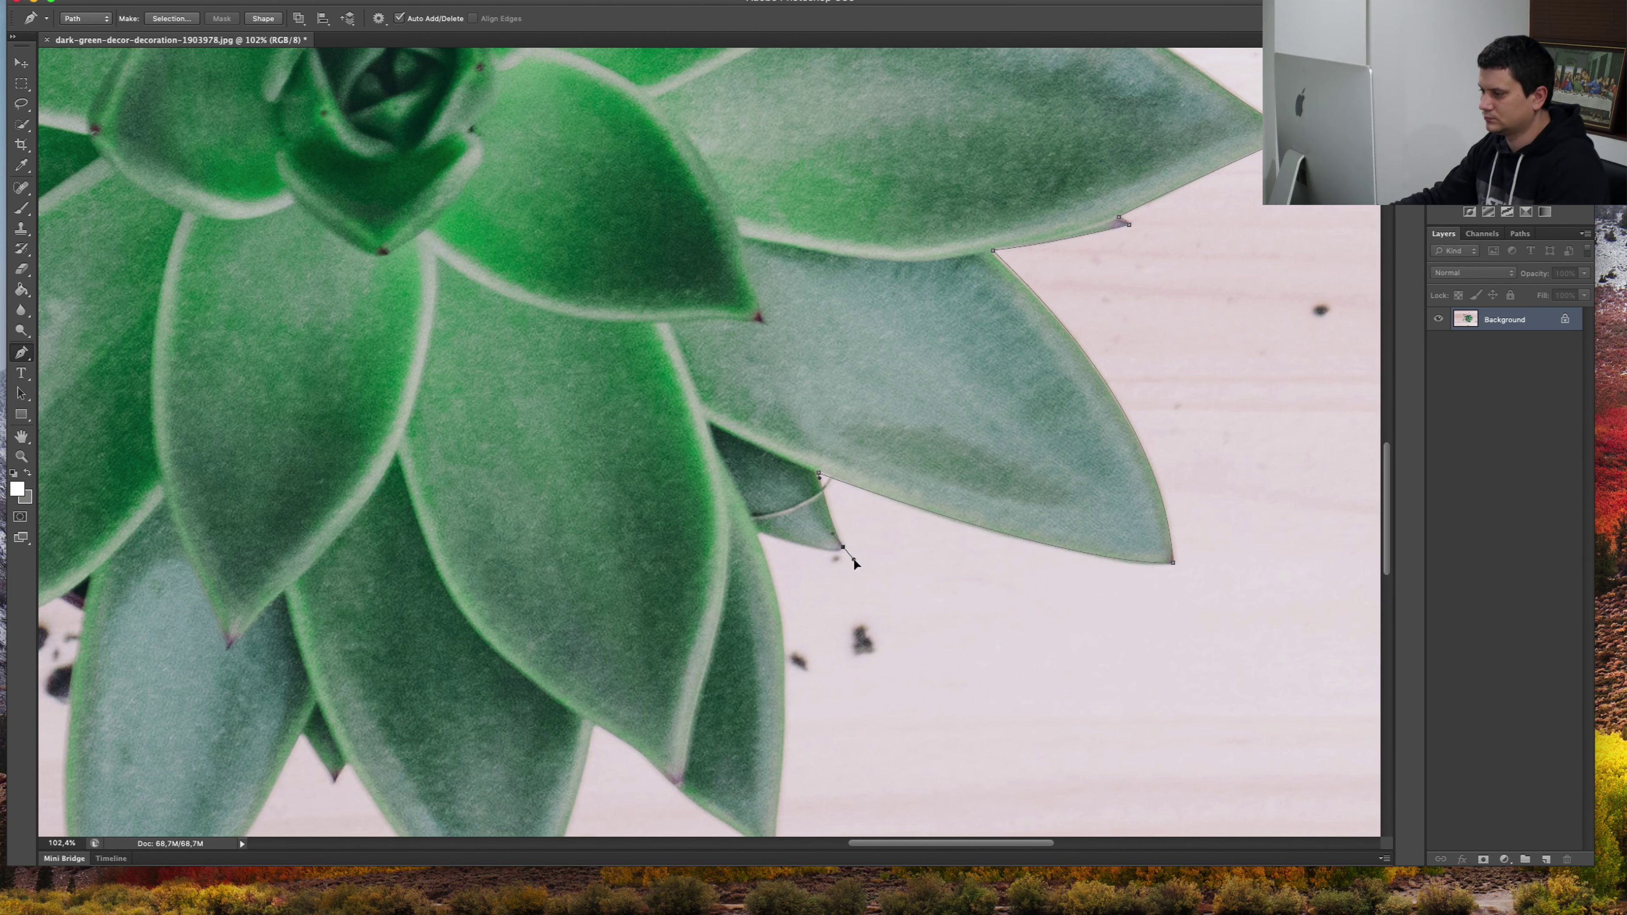
scroll(757, 540, down, 5)
scroll(757, 540, left, 5)
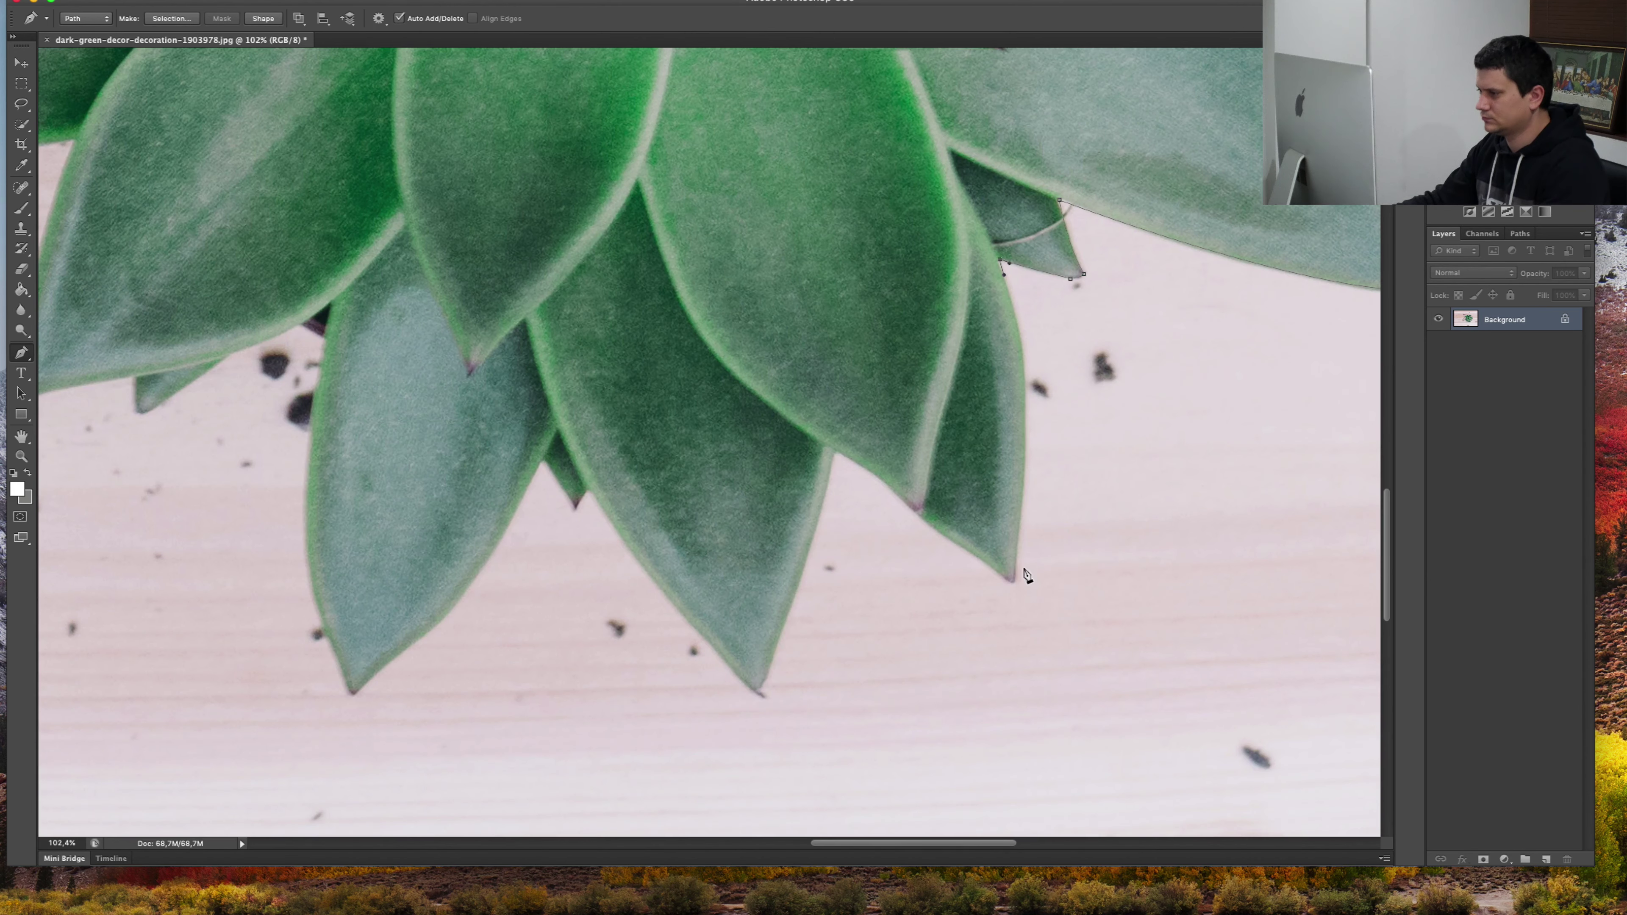
drag(1014, 584, 976, 721)
key(ctrl+z)
drag(1025, 474, 1017, 603)
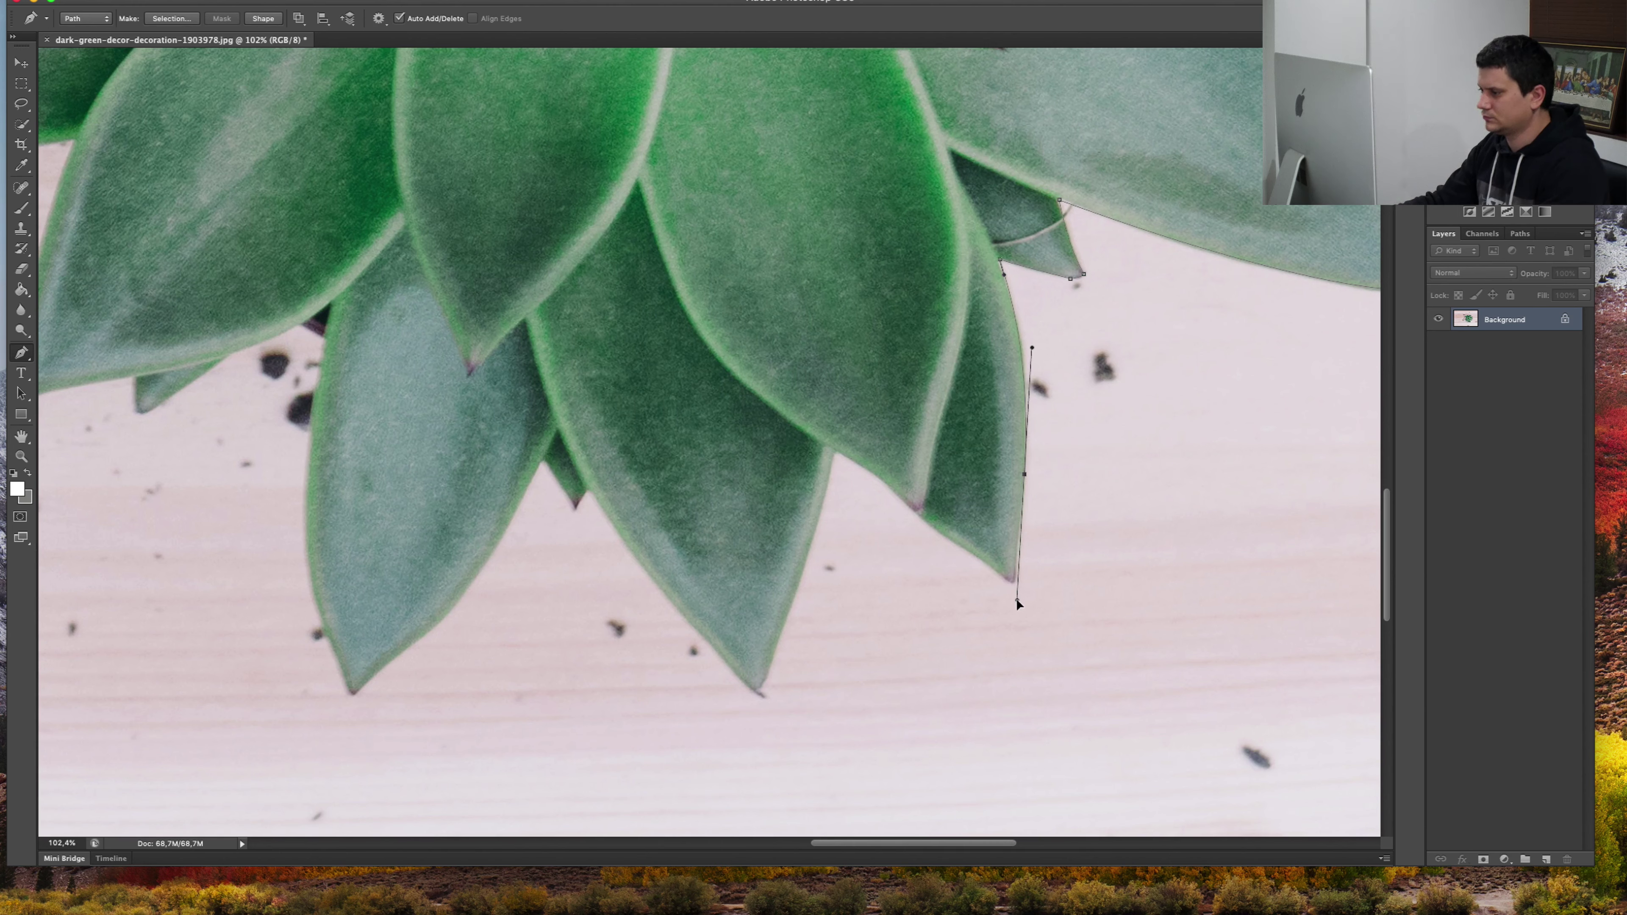
click(1011, 580)
Follow the next leaves' edges and notches with curved anchors.
click(836, 453)
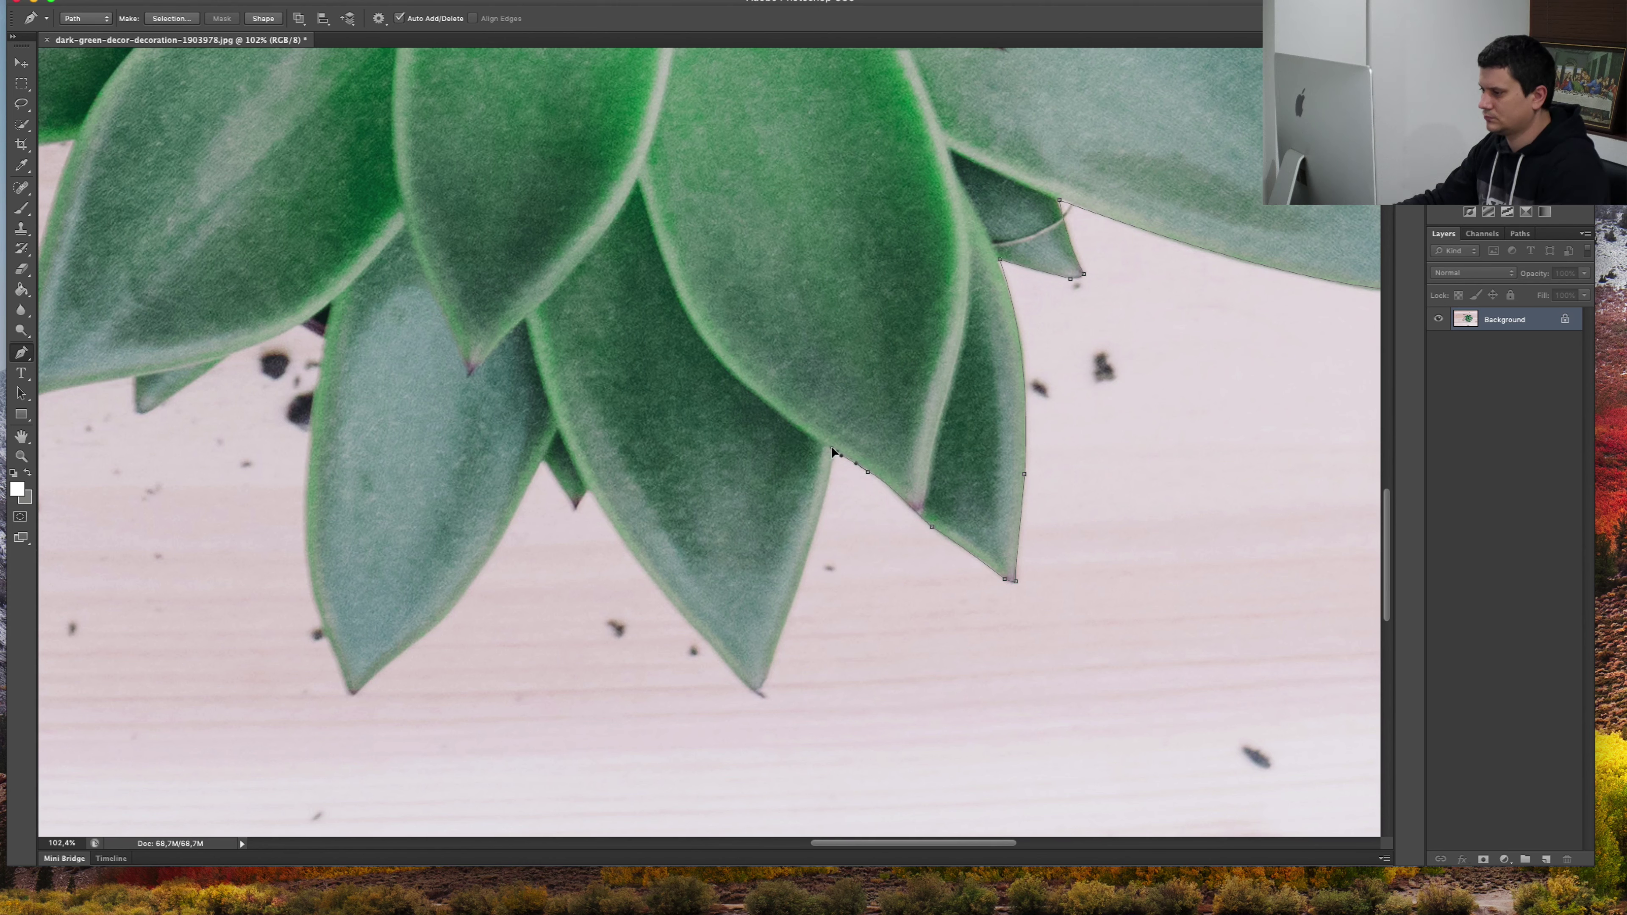
drag(767, 677, 741, 693)
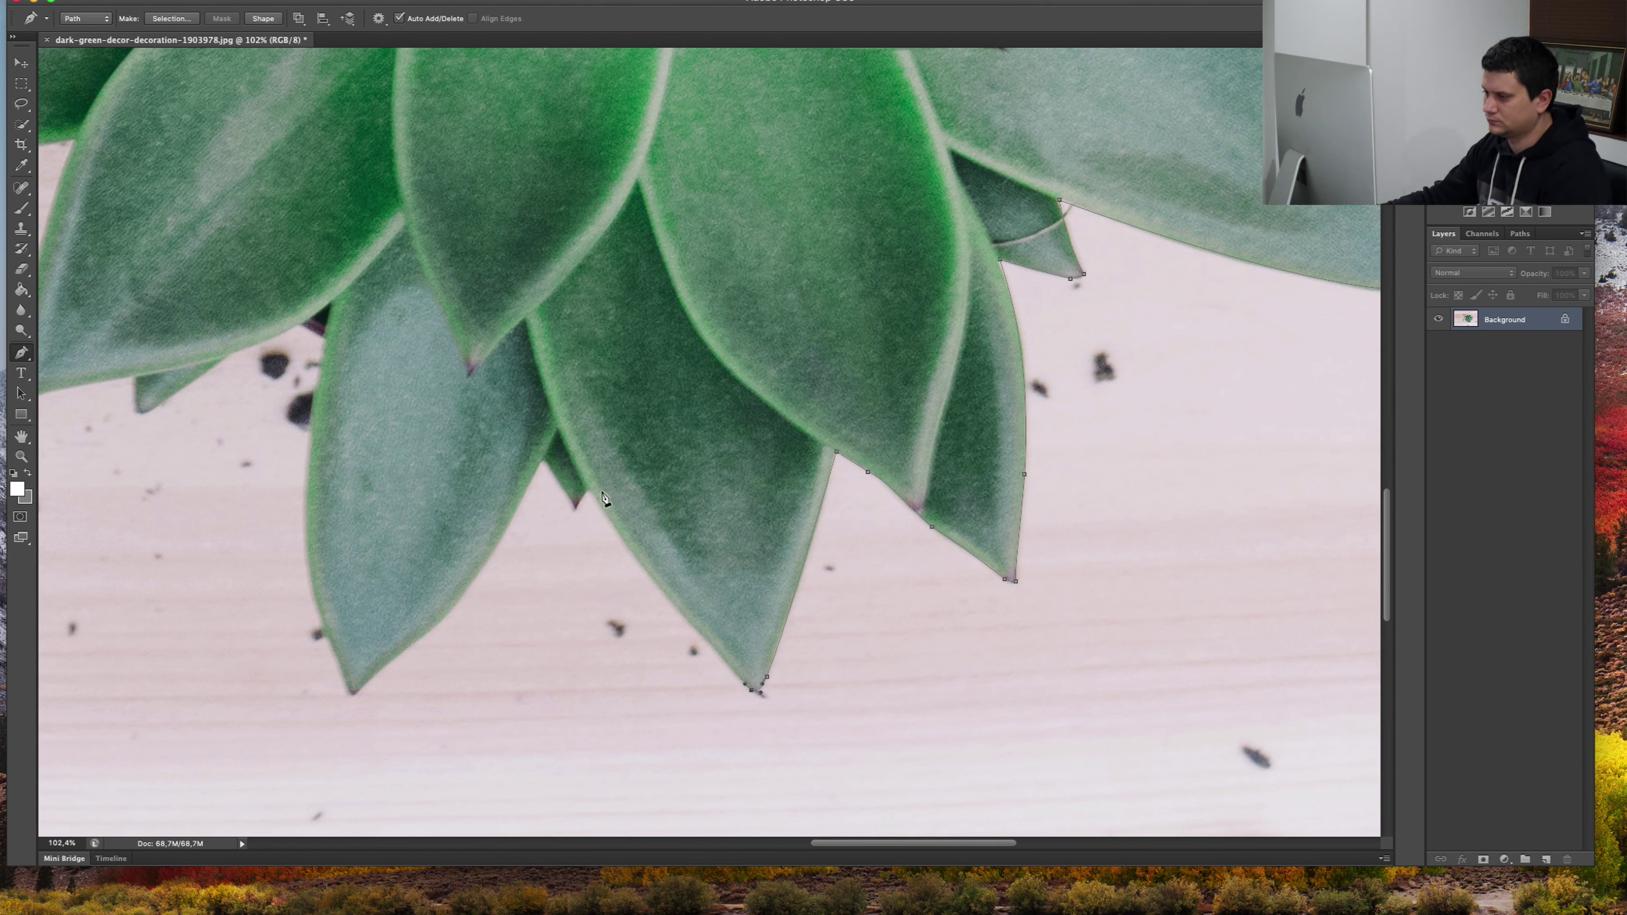
drag(589, 491, 591, 493)
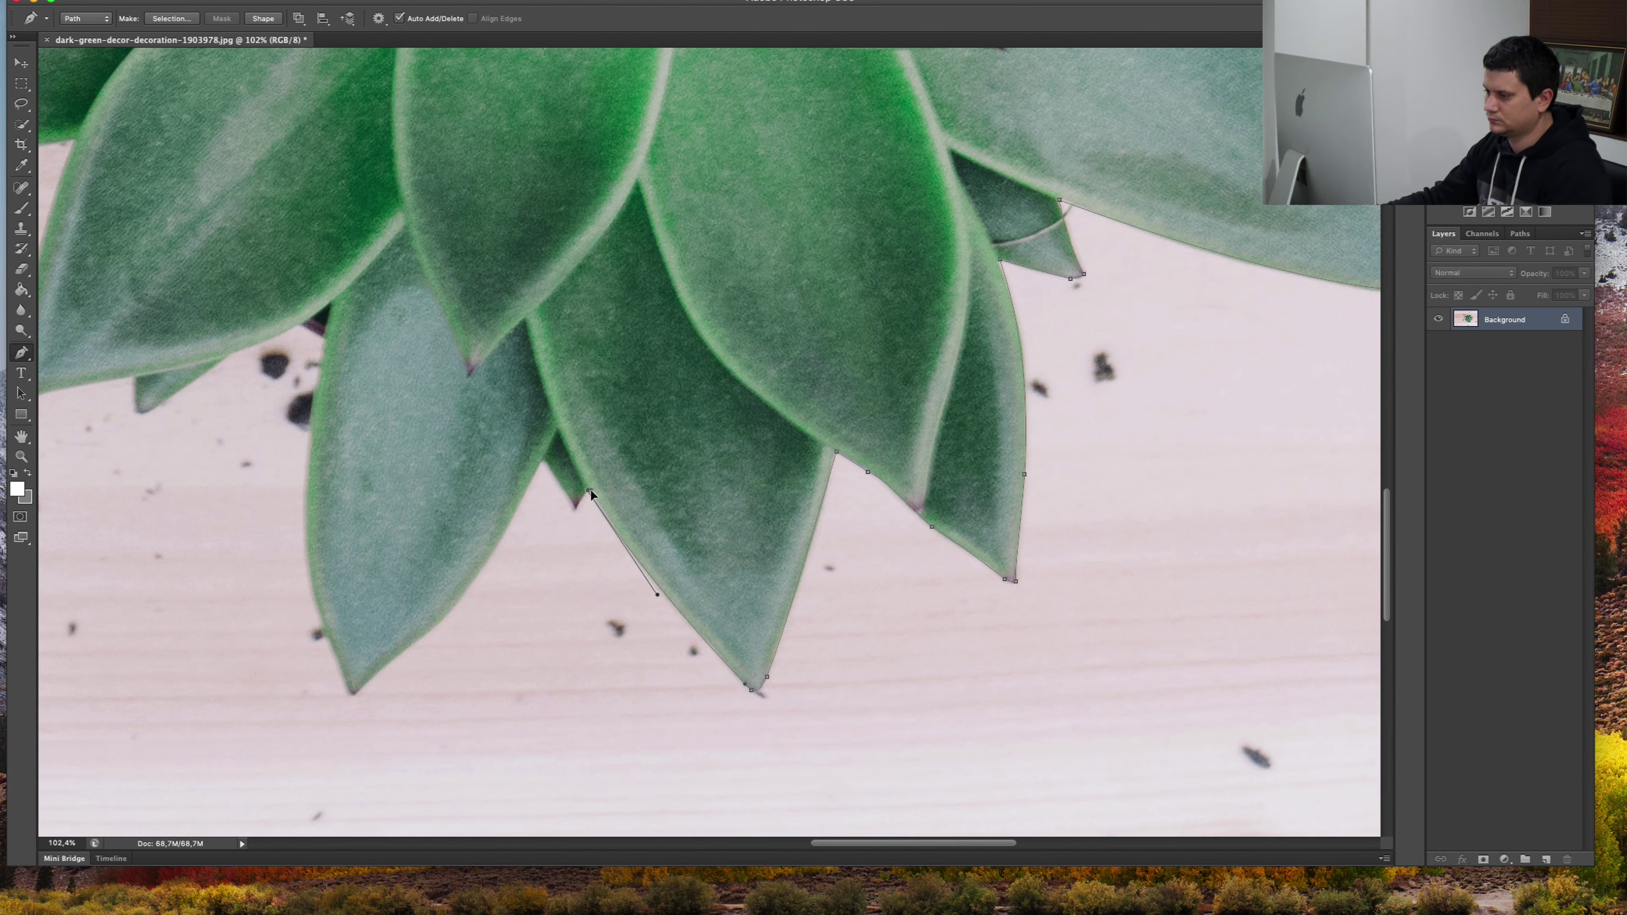
drag(592, 493, 954, 478)
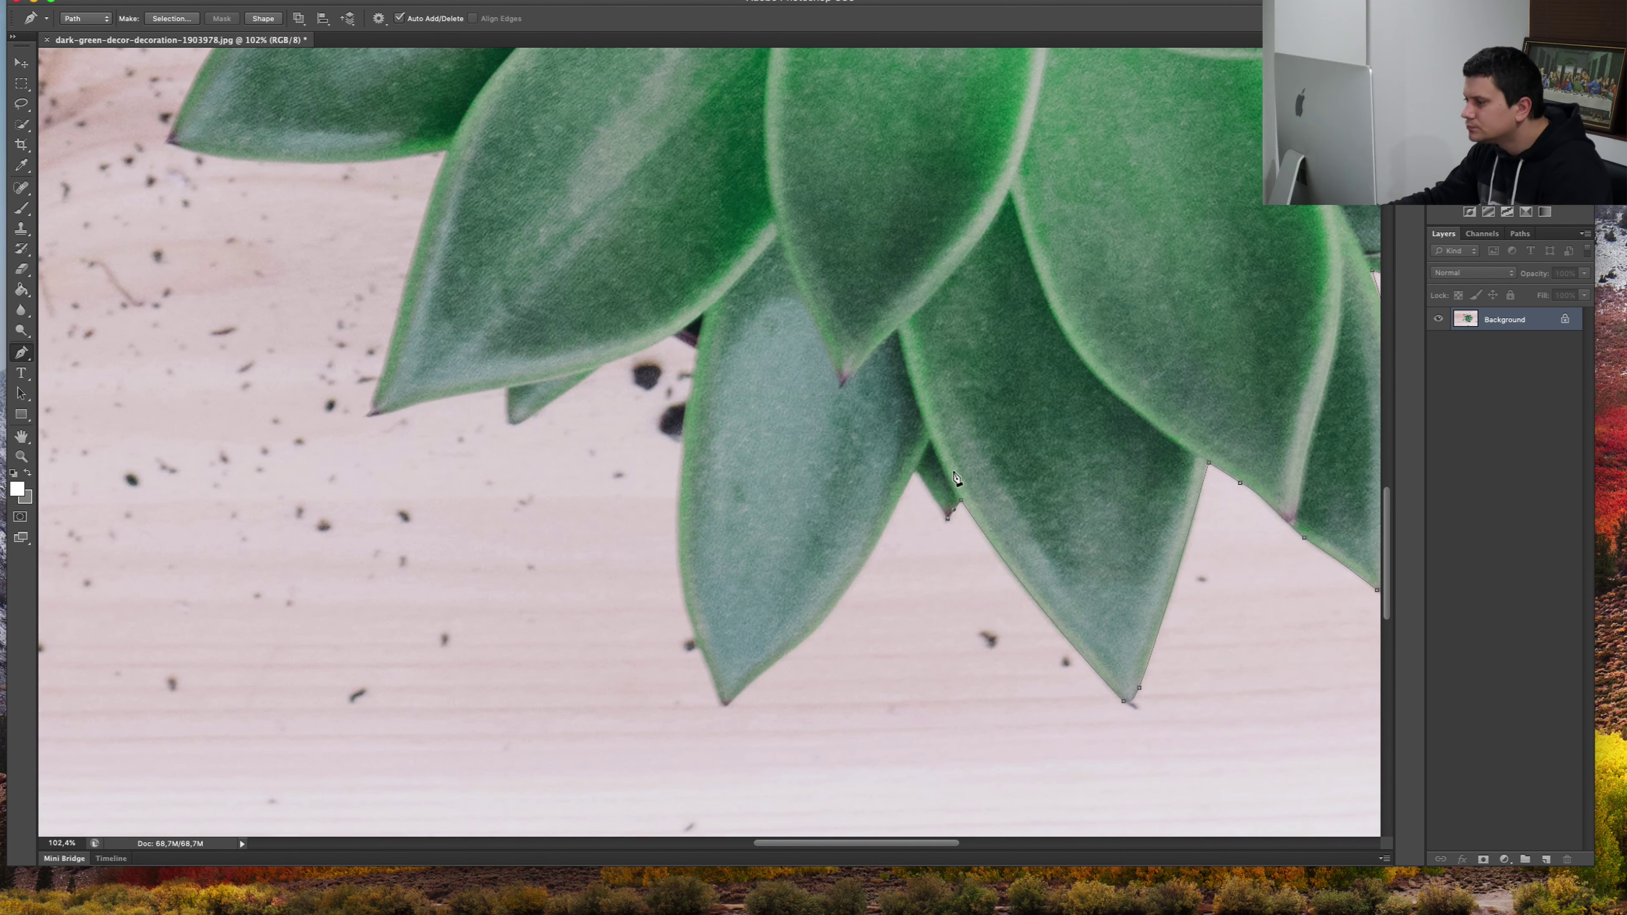
drag(836, 604, 796, 652)
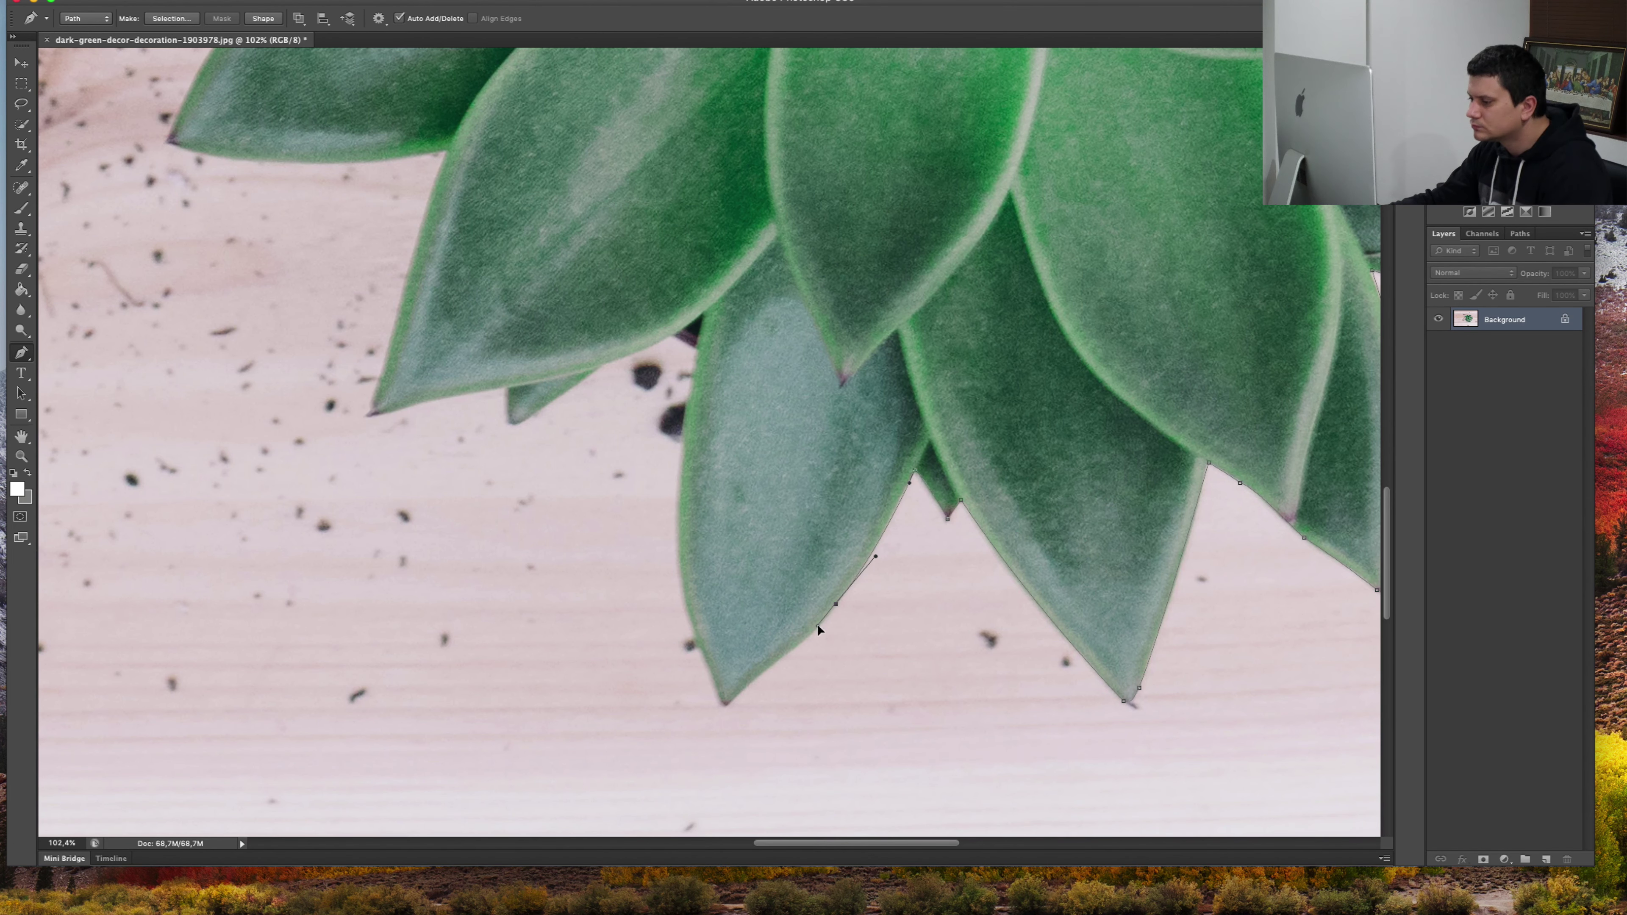
drag(709, 731, 685, 754)
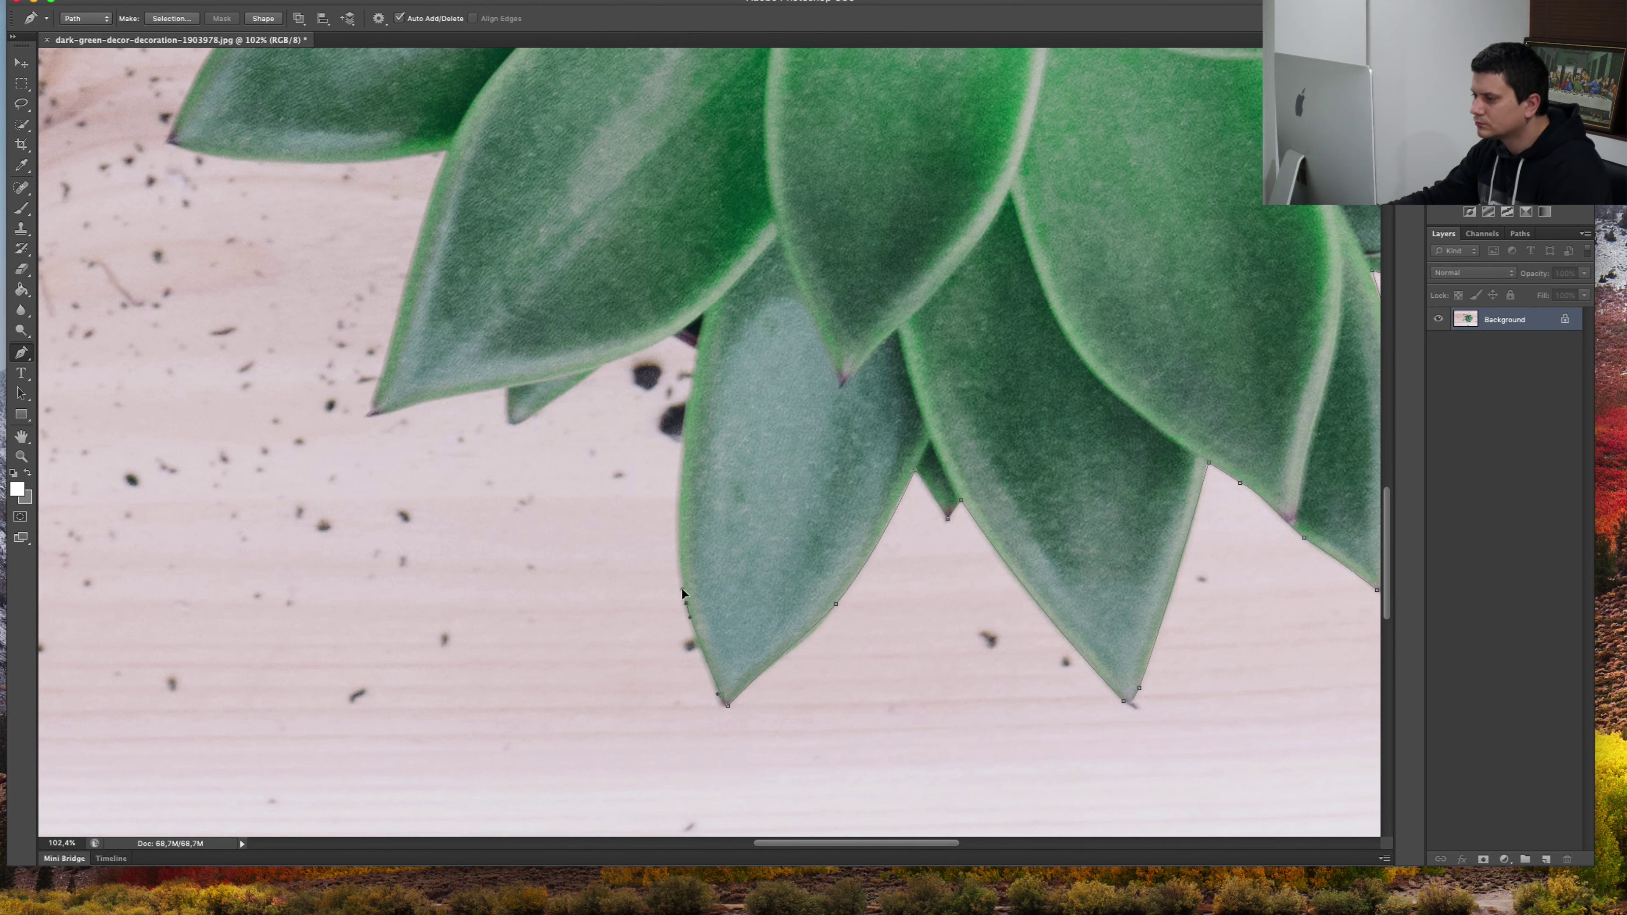
drag(690, 484, 834, 523)
drag(847, 354, 902, 169)
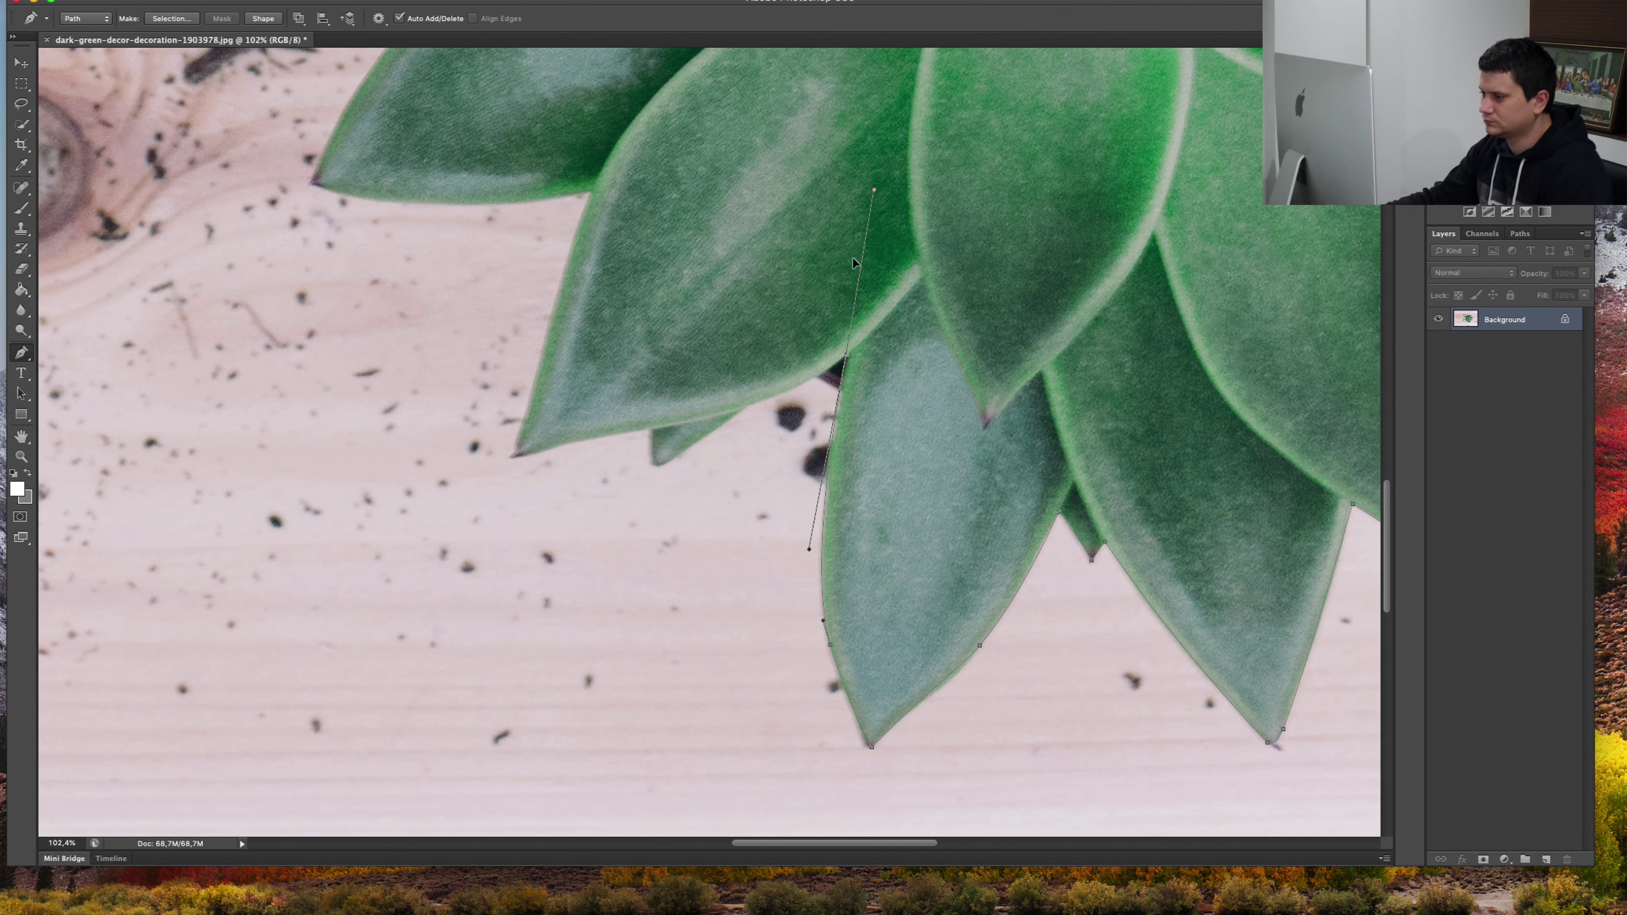
click(830, 371)
drag(745, 407, 724, 424)
Place anchors around the small leaf and up the left leaf edge.
click(670, 461)
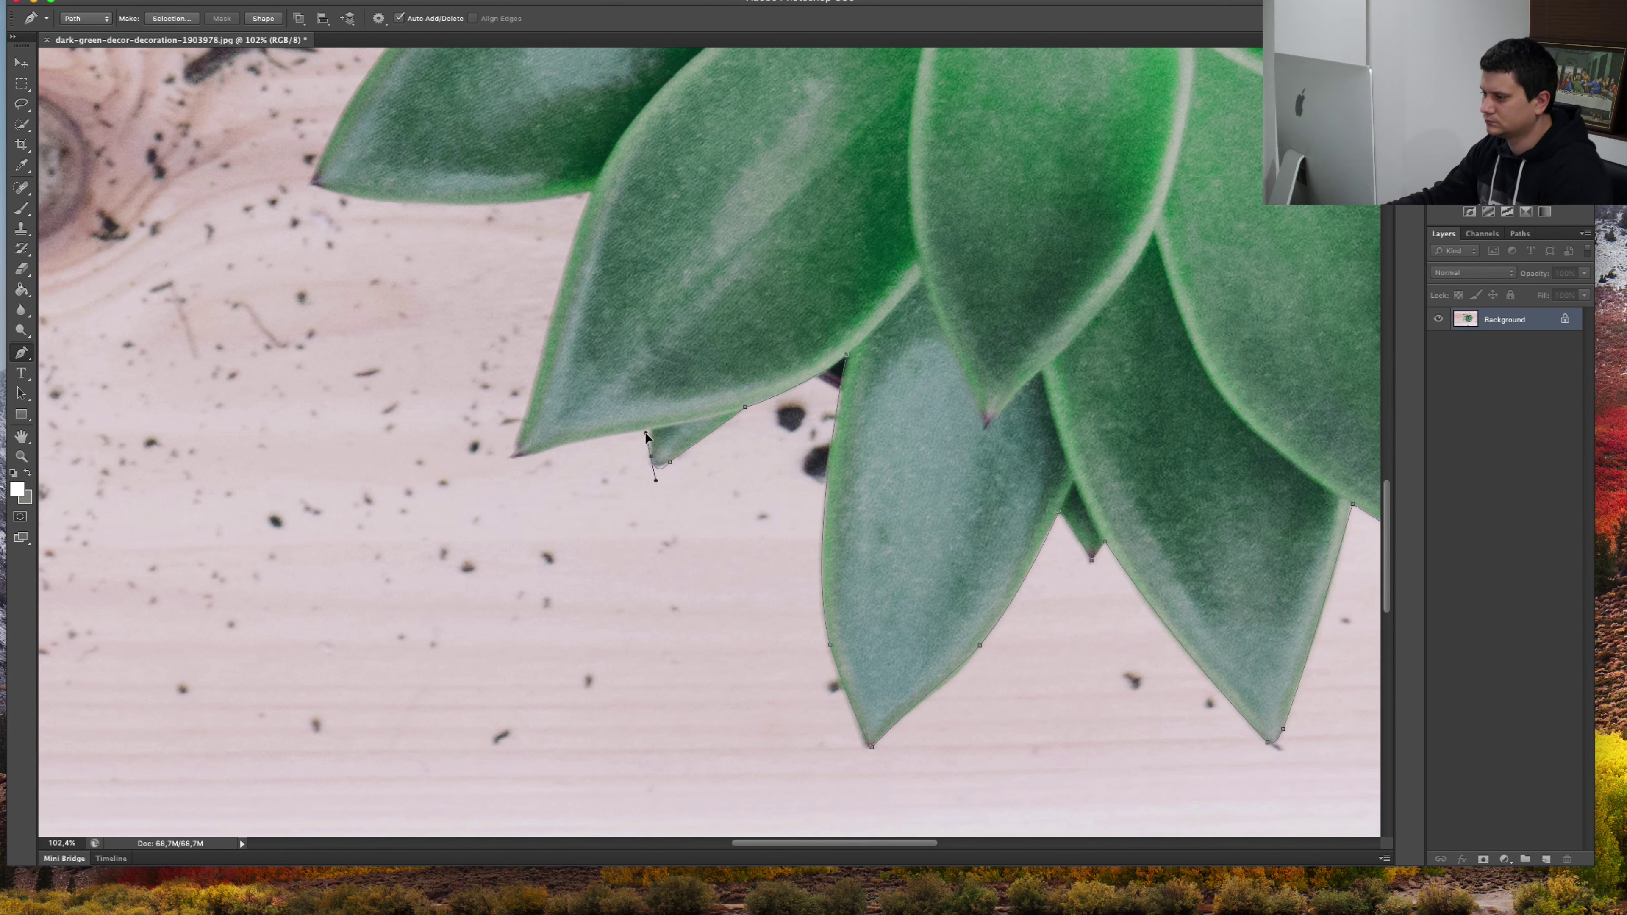
click(650, 427)
click(517, 456)
click(554, 297)
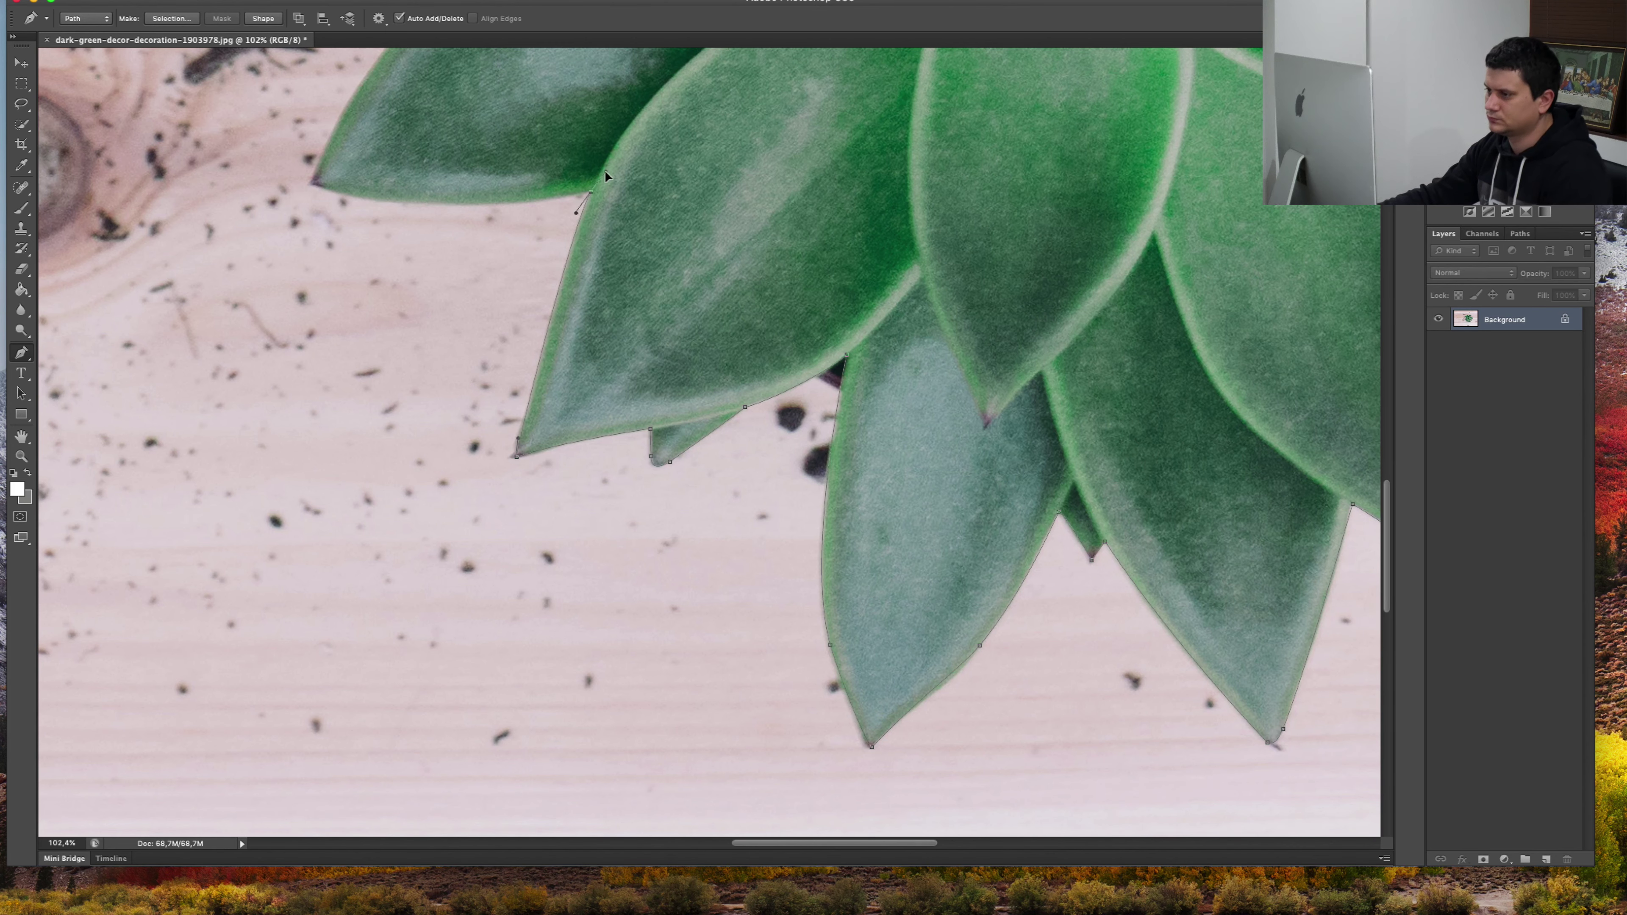
click(590, 192)
drag(535, 159, 1018, 457)
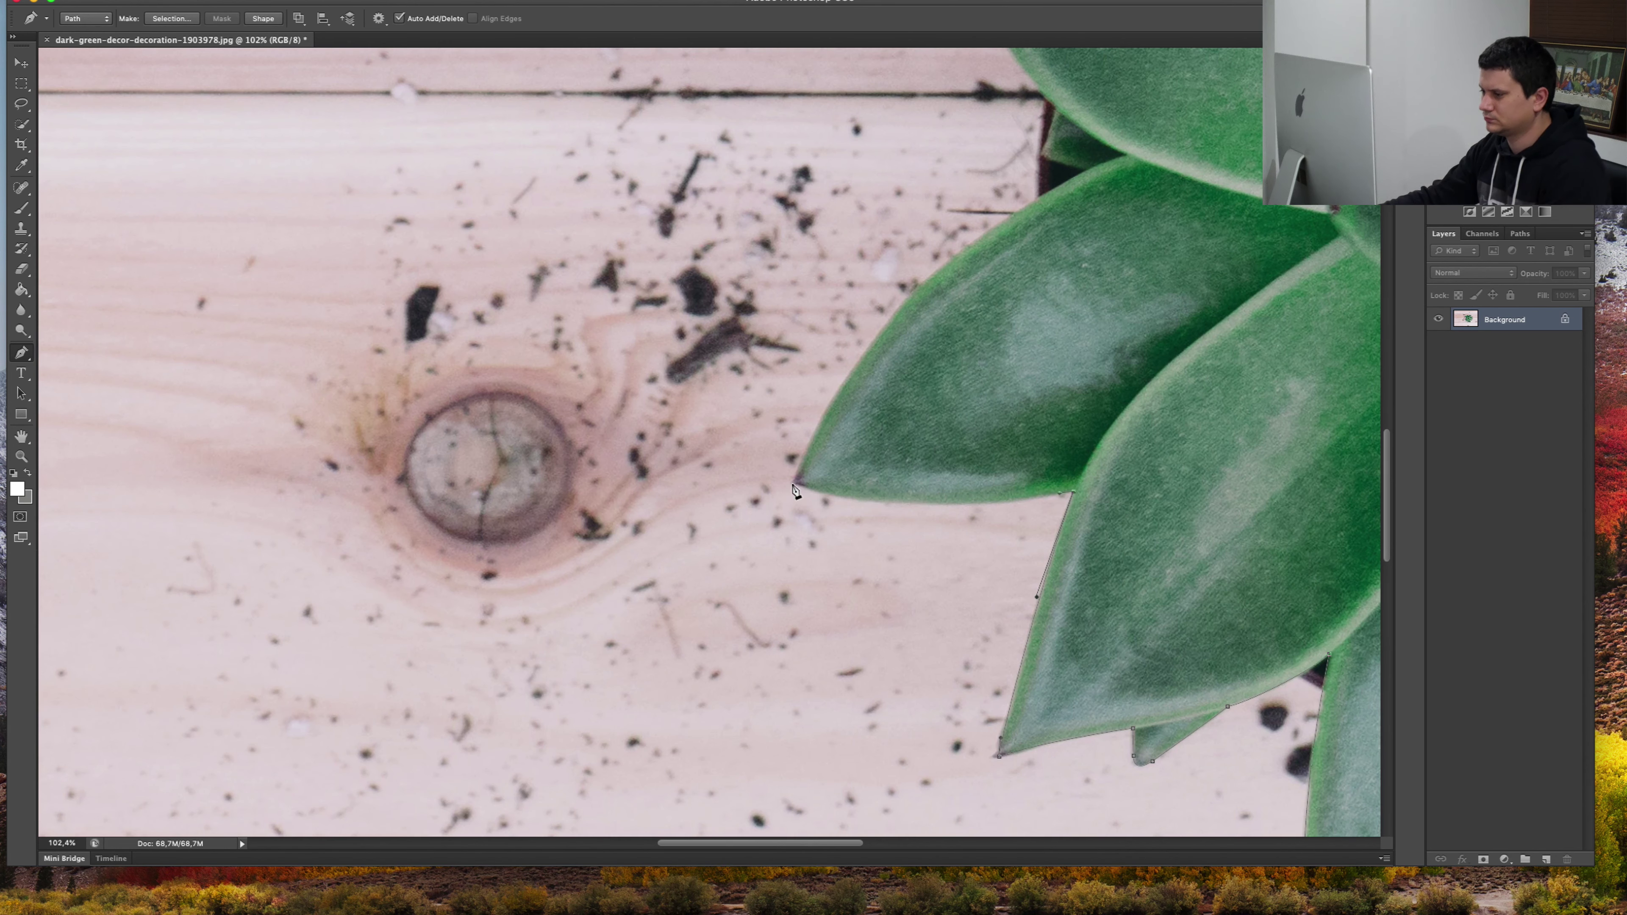
drag(792, 484, 911, 518)
drag(1086, 171, 882, 268)
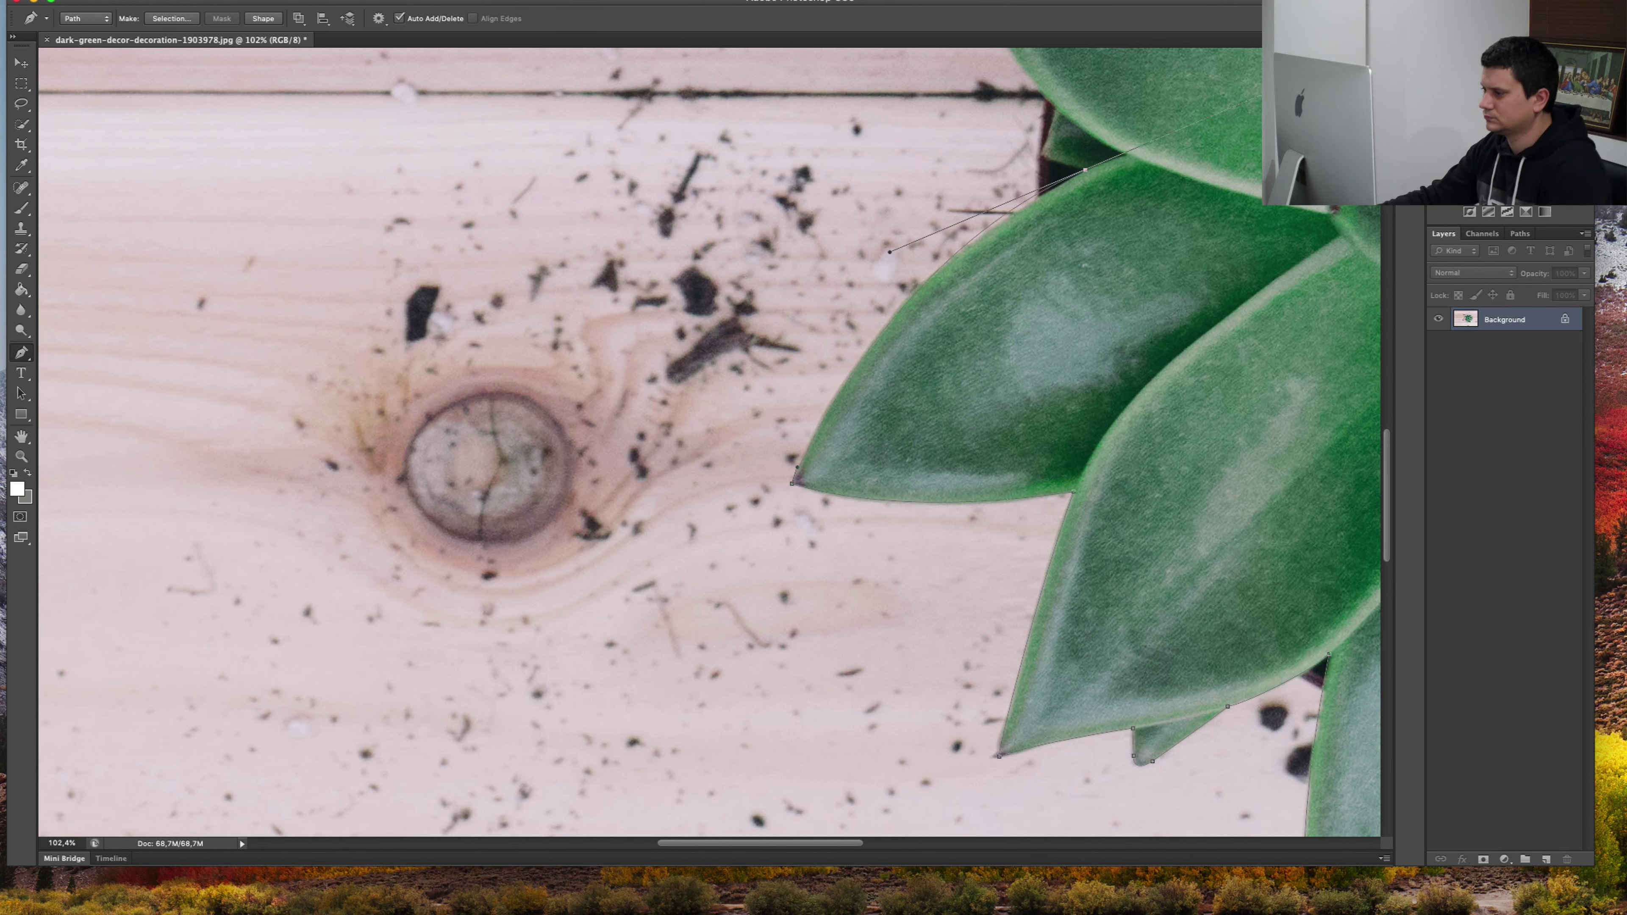
Fix anchors at the upper-left leaf notch while panning toward the top.
scroll(882, 269, up, 2)
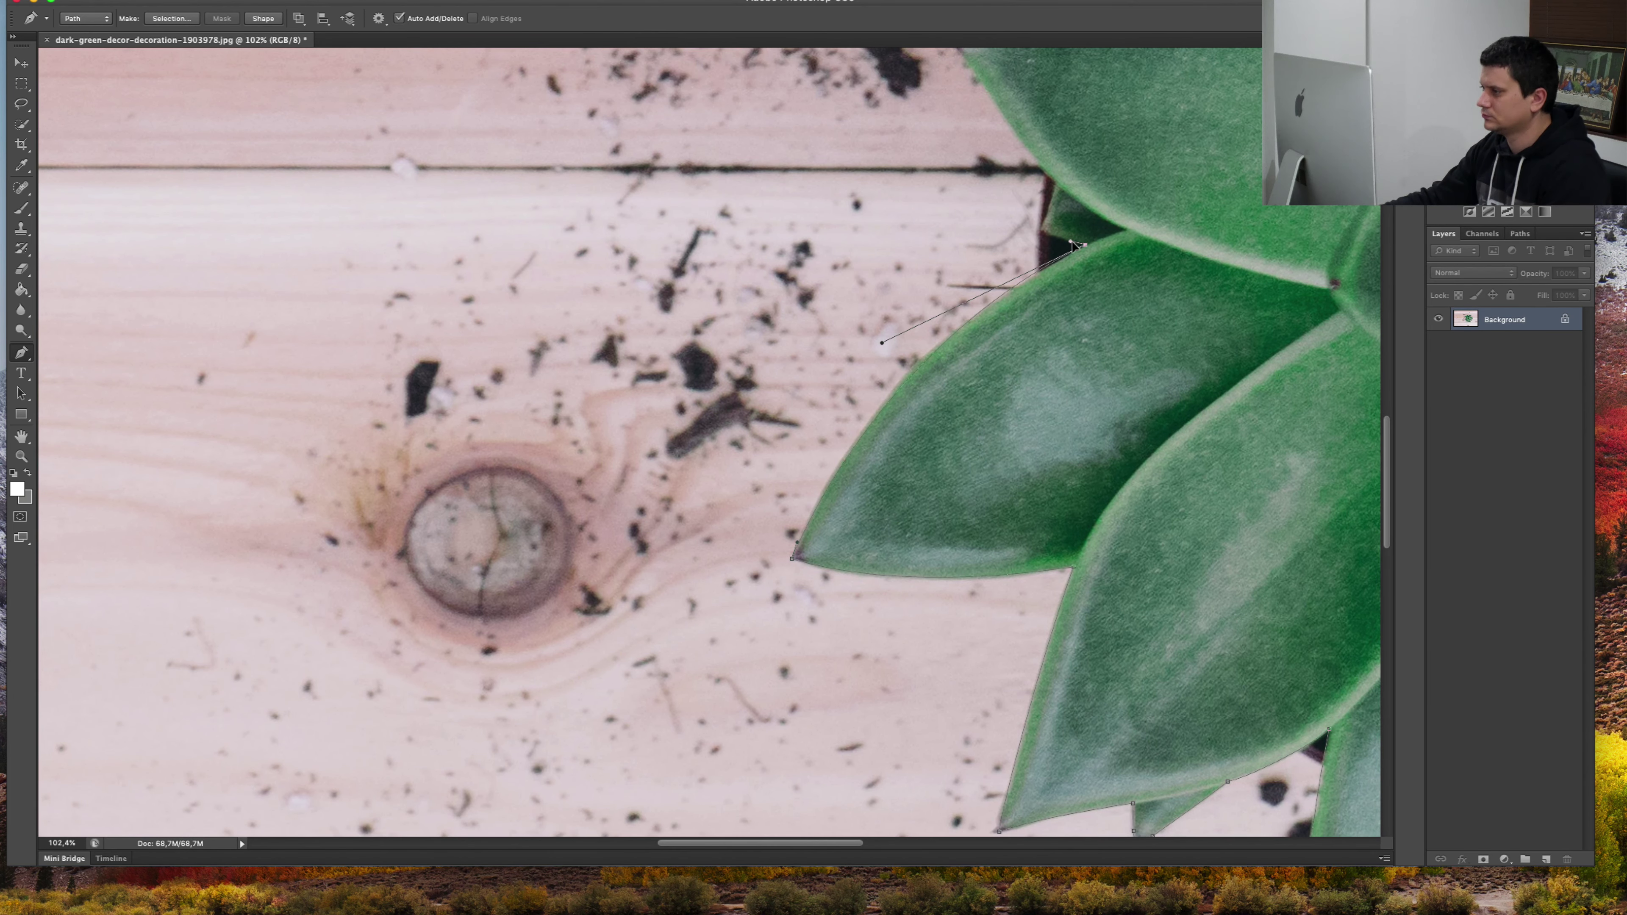
scroll(914, 485, up, 10)
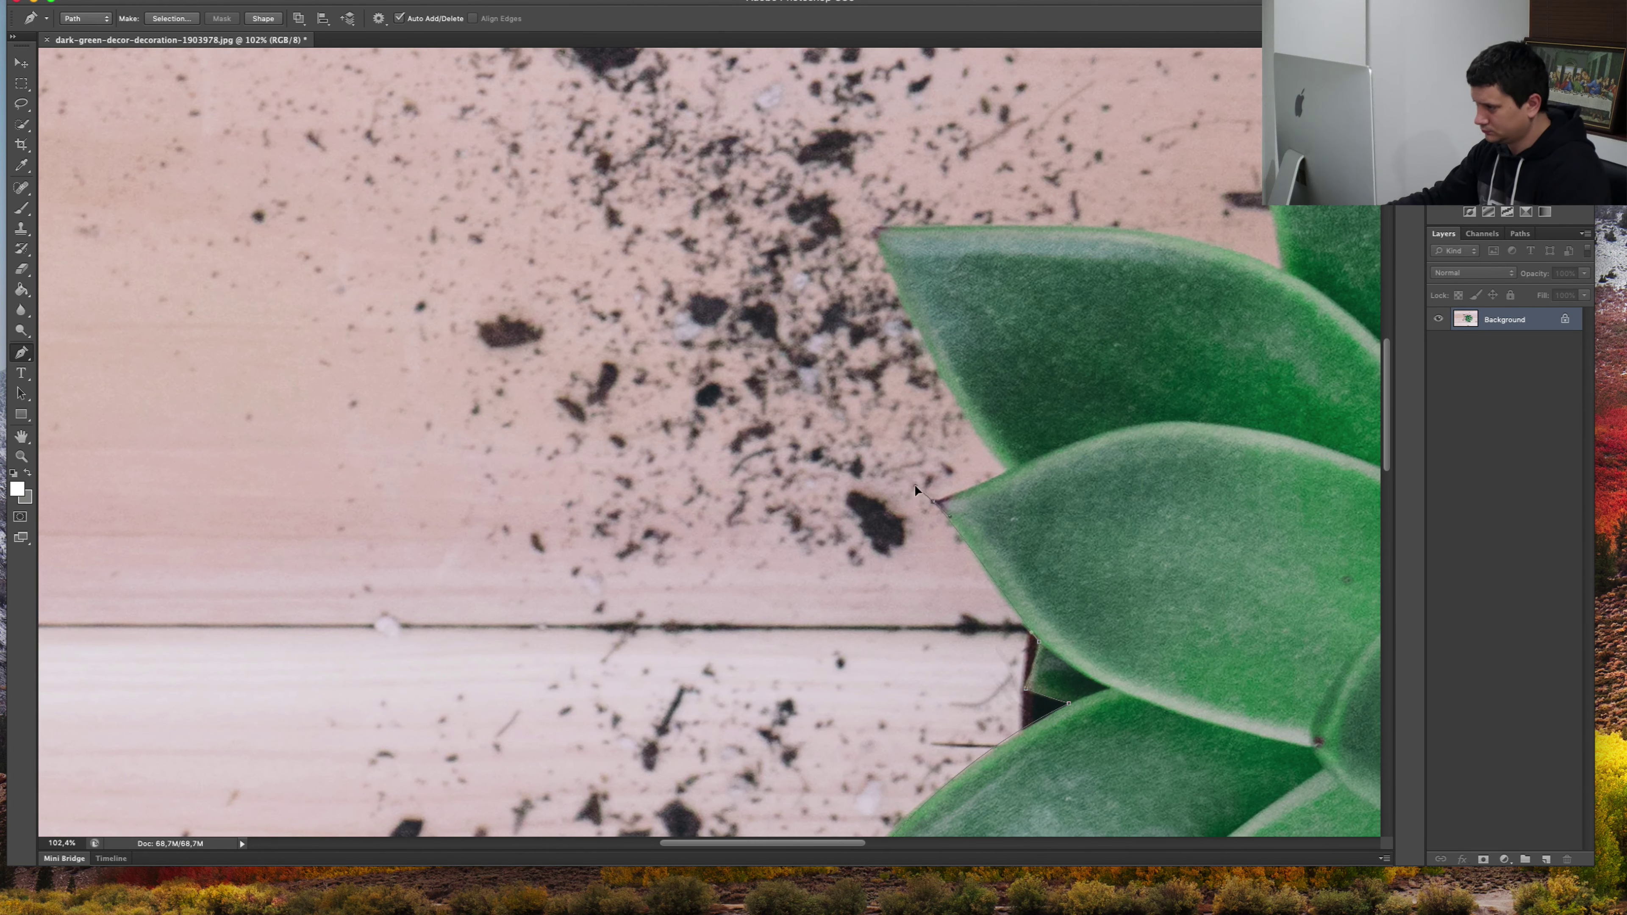
click(1004, 468)
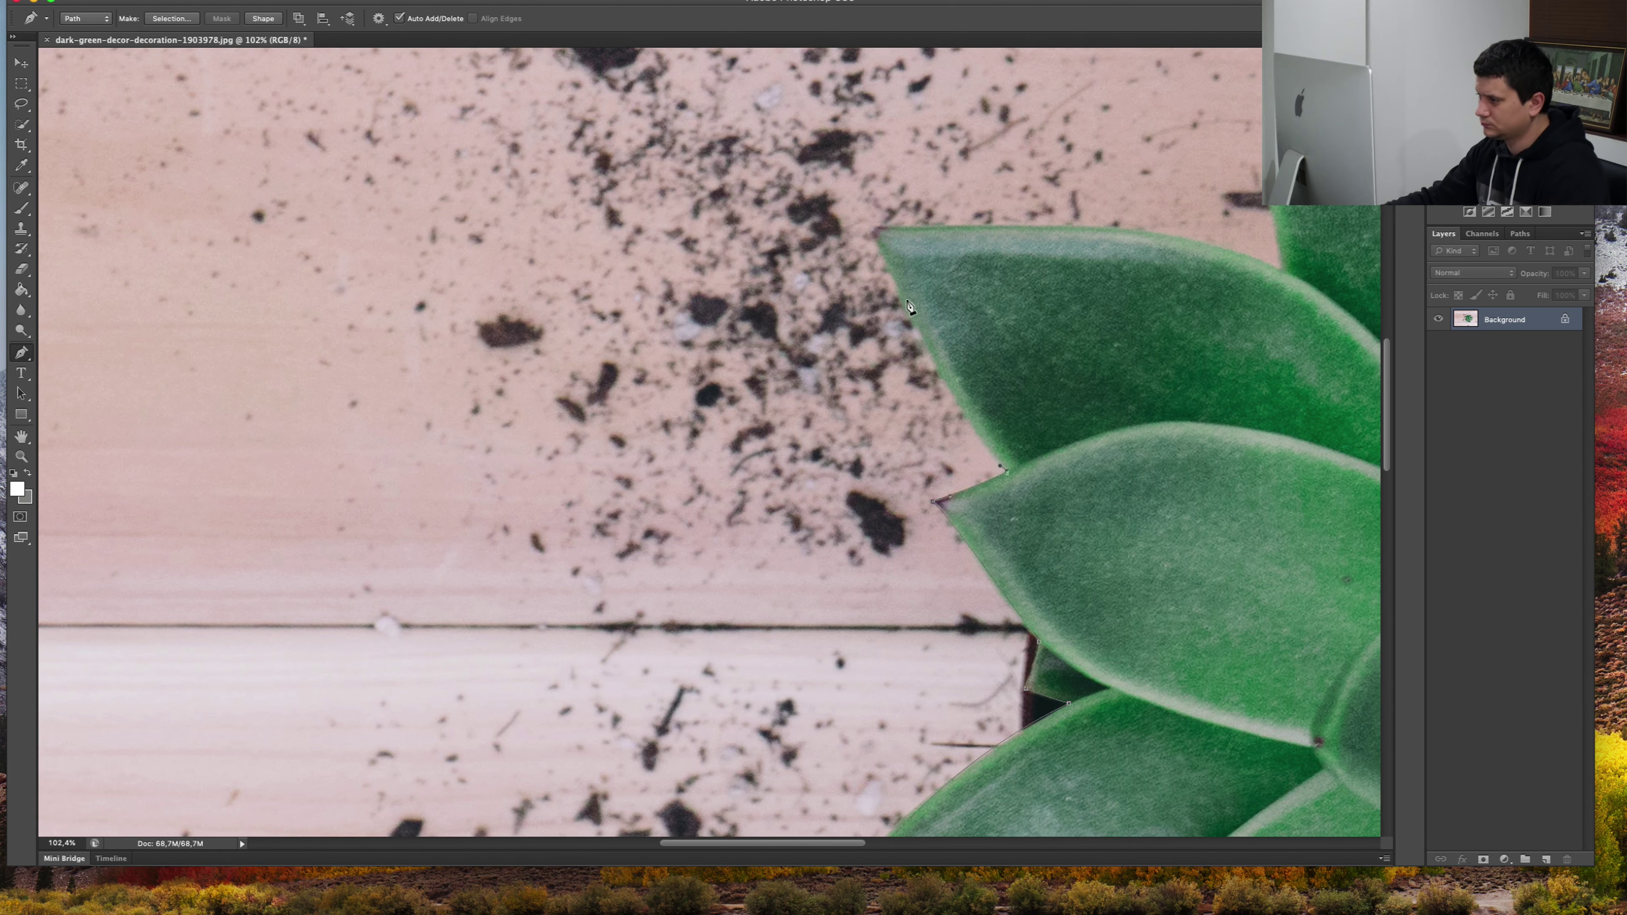
click(877, 232)
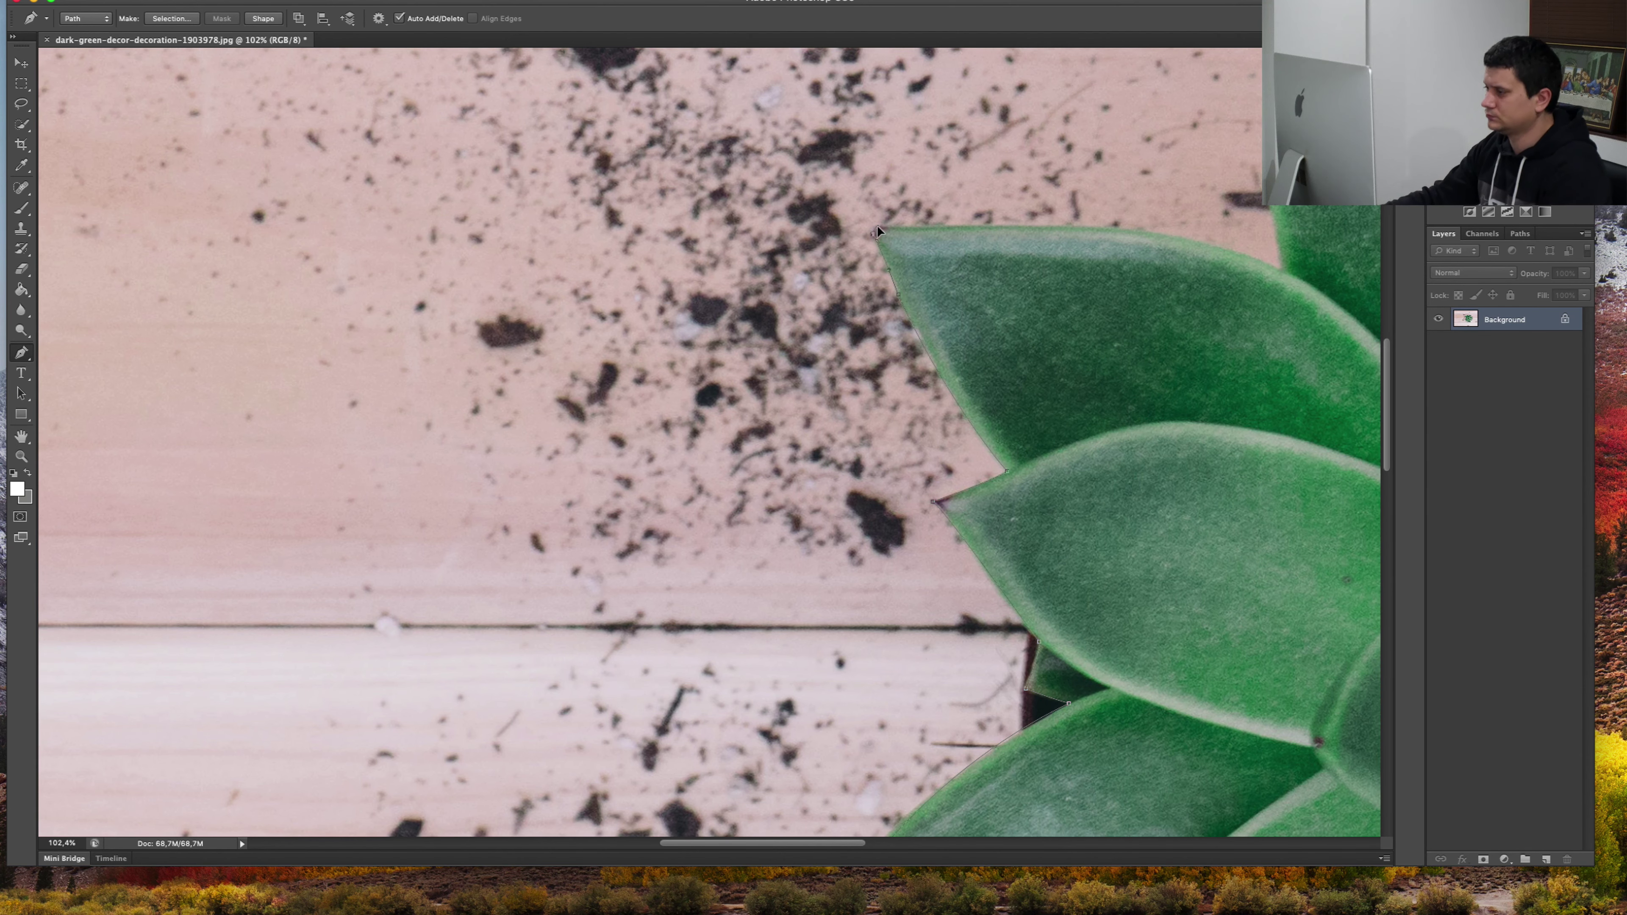
scroll(877, 231, up, 4)
scroll(877, 231, right, 4)
Anchor the path along the upper leaf edge and around its tips.
drag(1086, 439, 1187, 504)
alt+click(1086, 439)
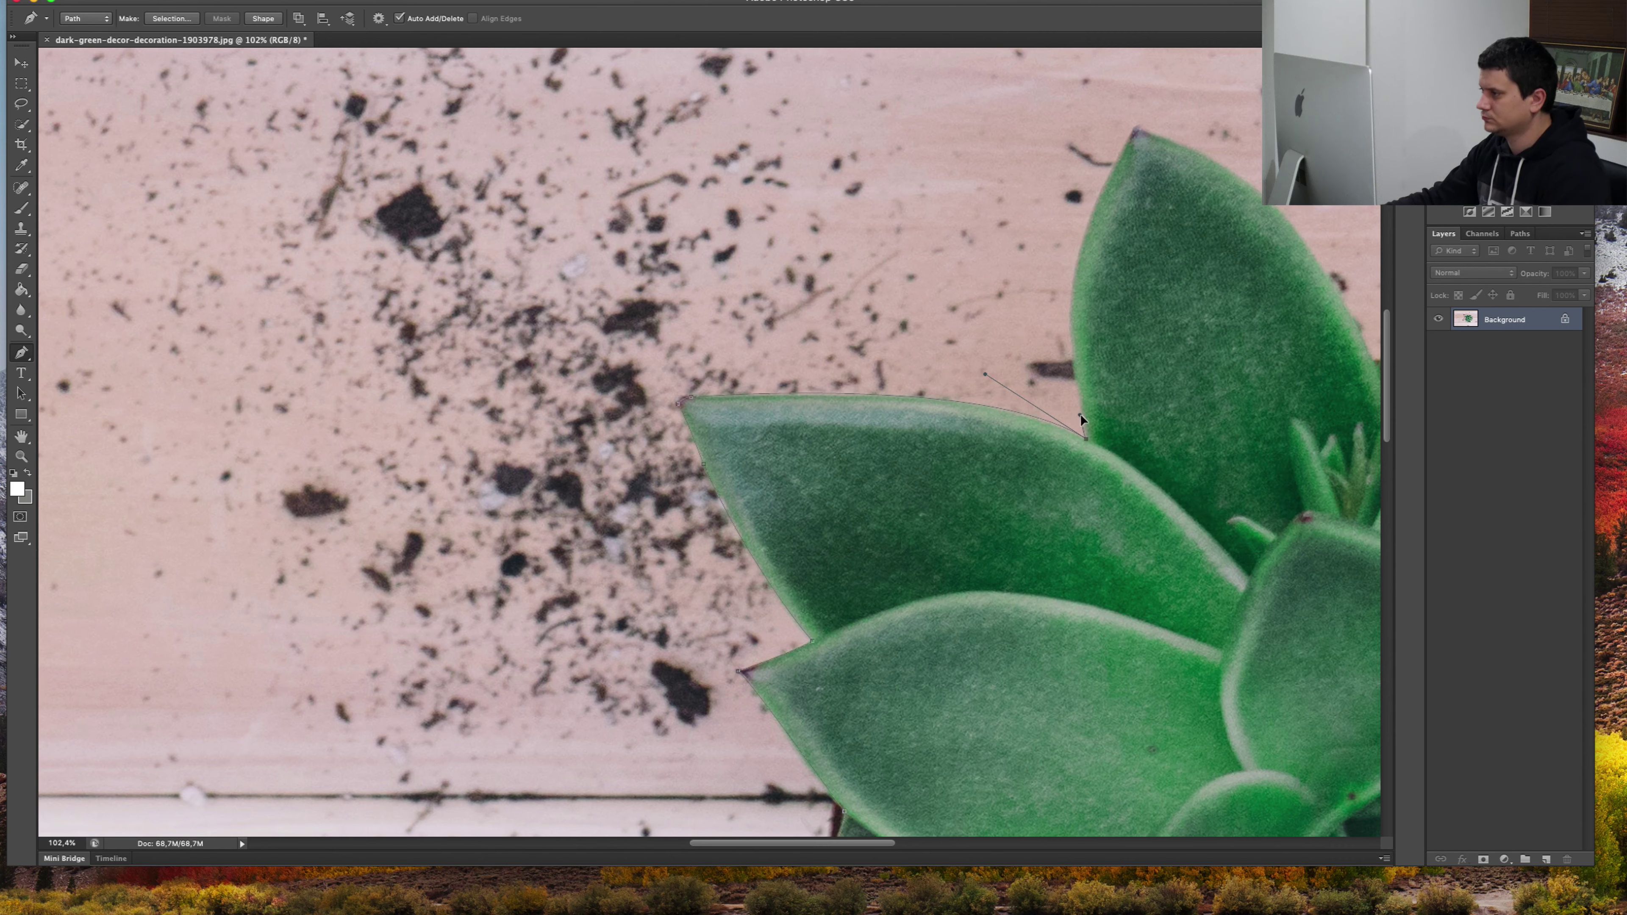
drag(1093, 204, 1132, 141)
scroll(1132, 141, up, 1)
alt+click(1093, 224)
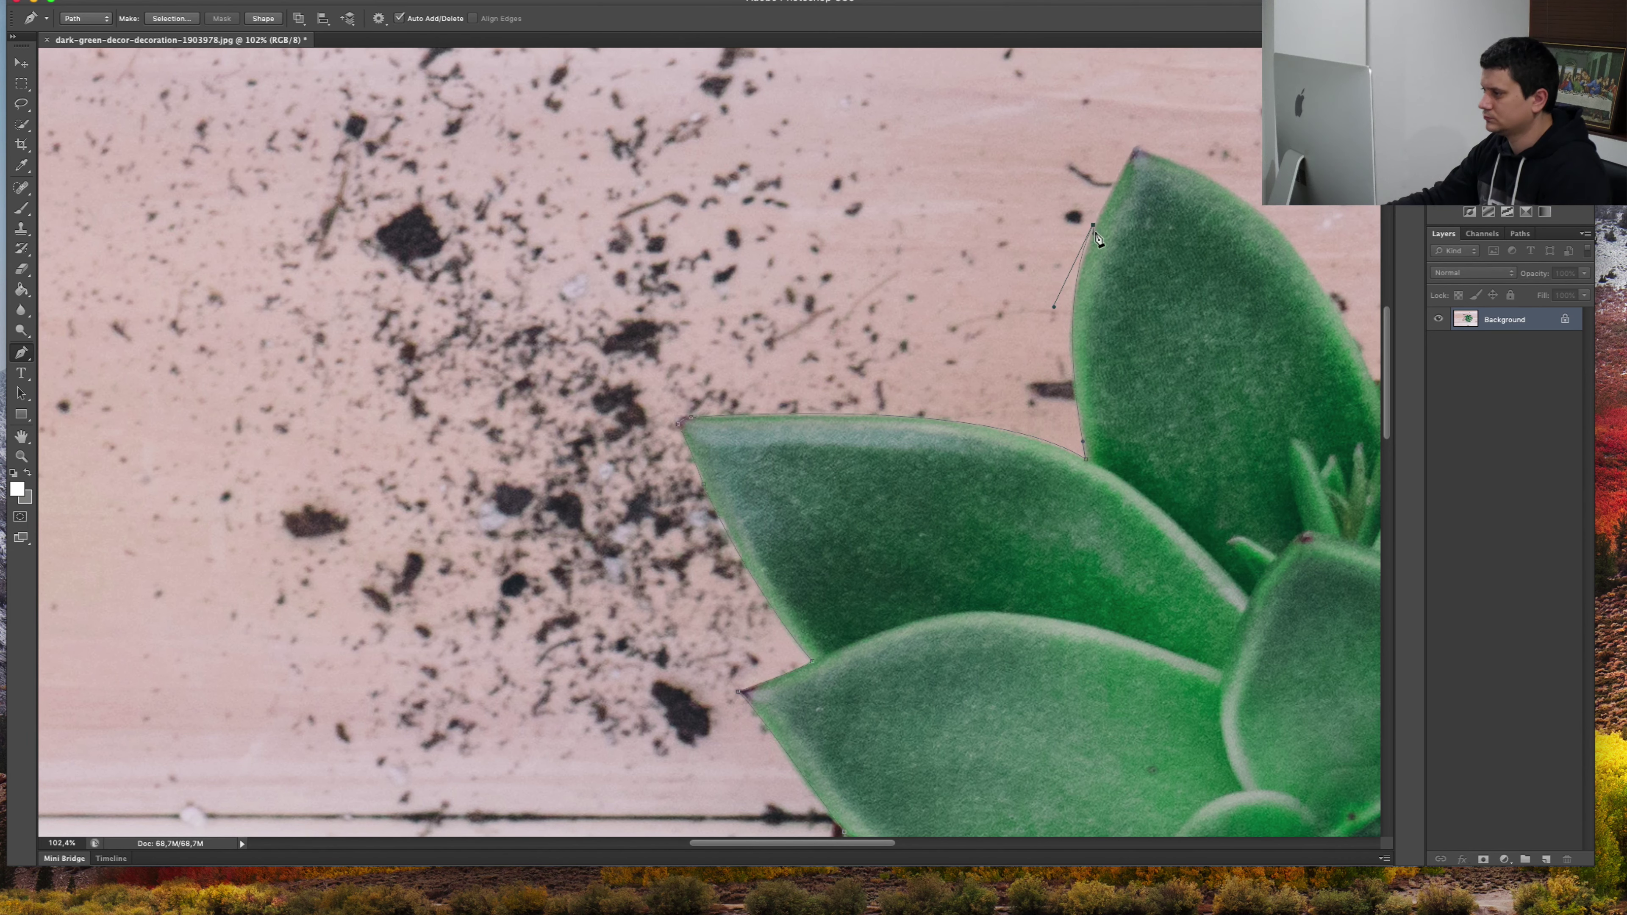
click(1131, 150)
scroll(761, 441, right, 10)
scroll(761, 441, up, 1)
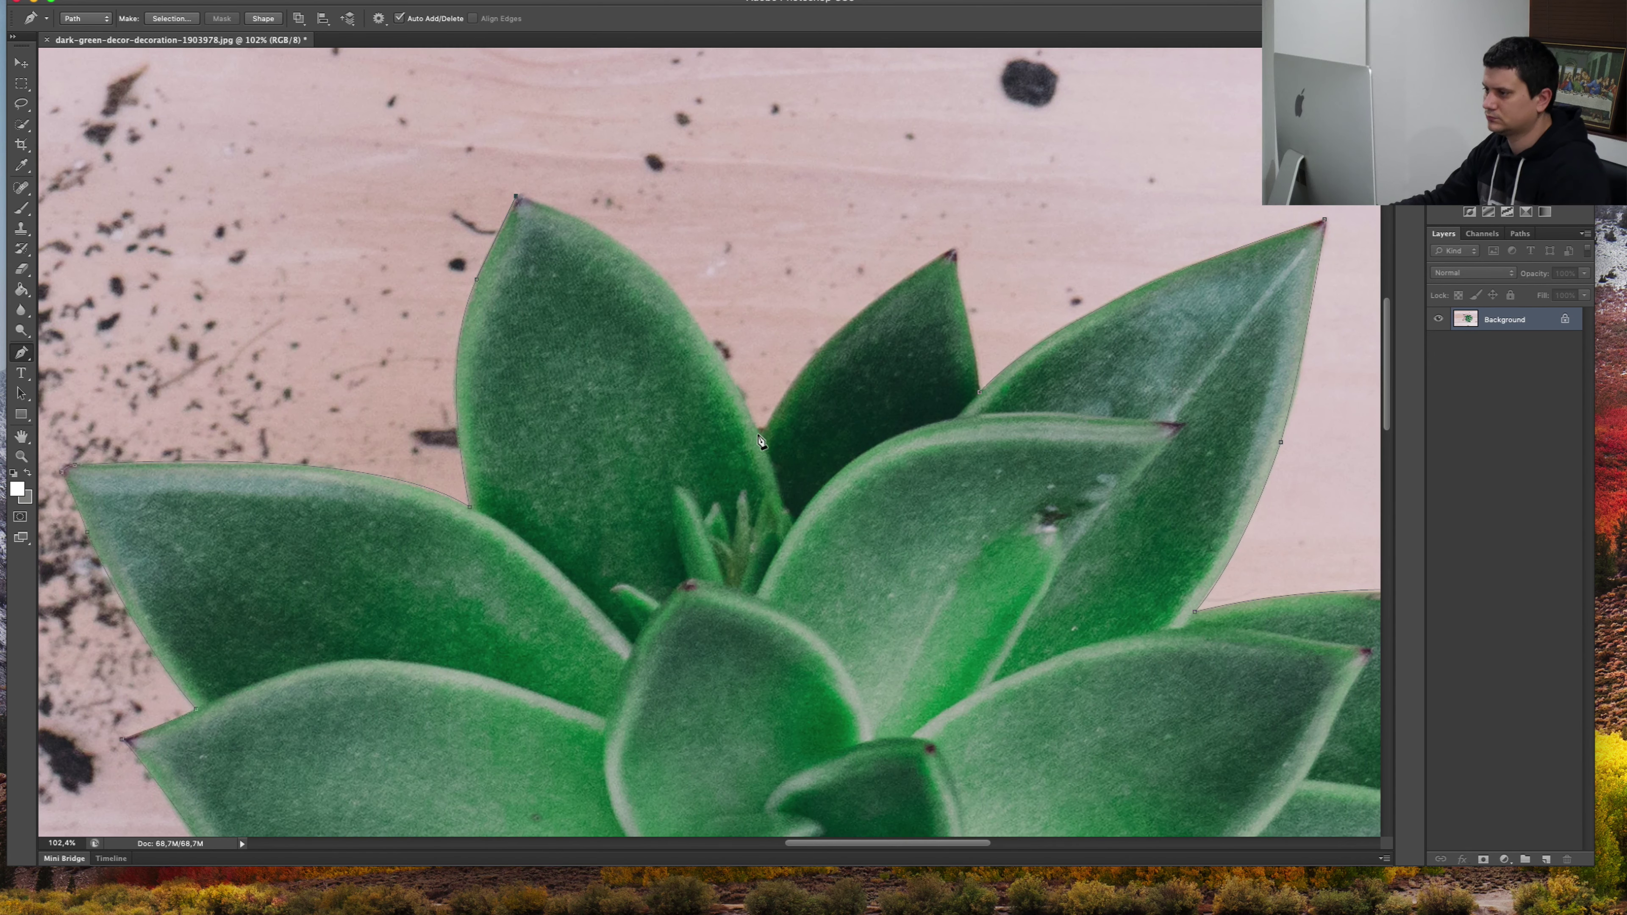
Curve up the central leaf to a sharp corner at the top tip, closing the outline.
drag(759, 436, 865, 669)
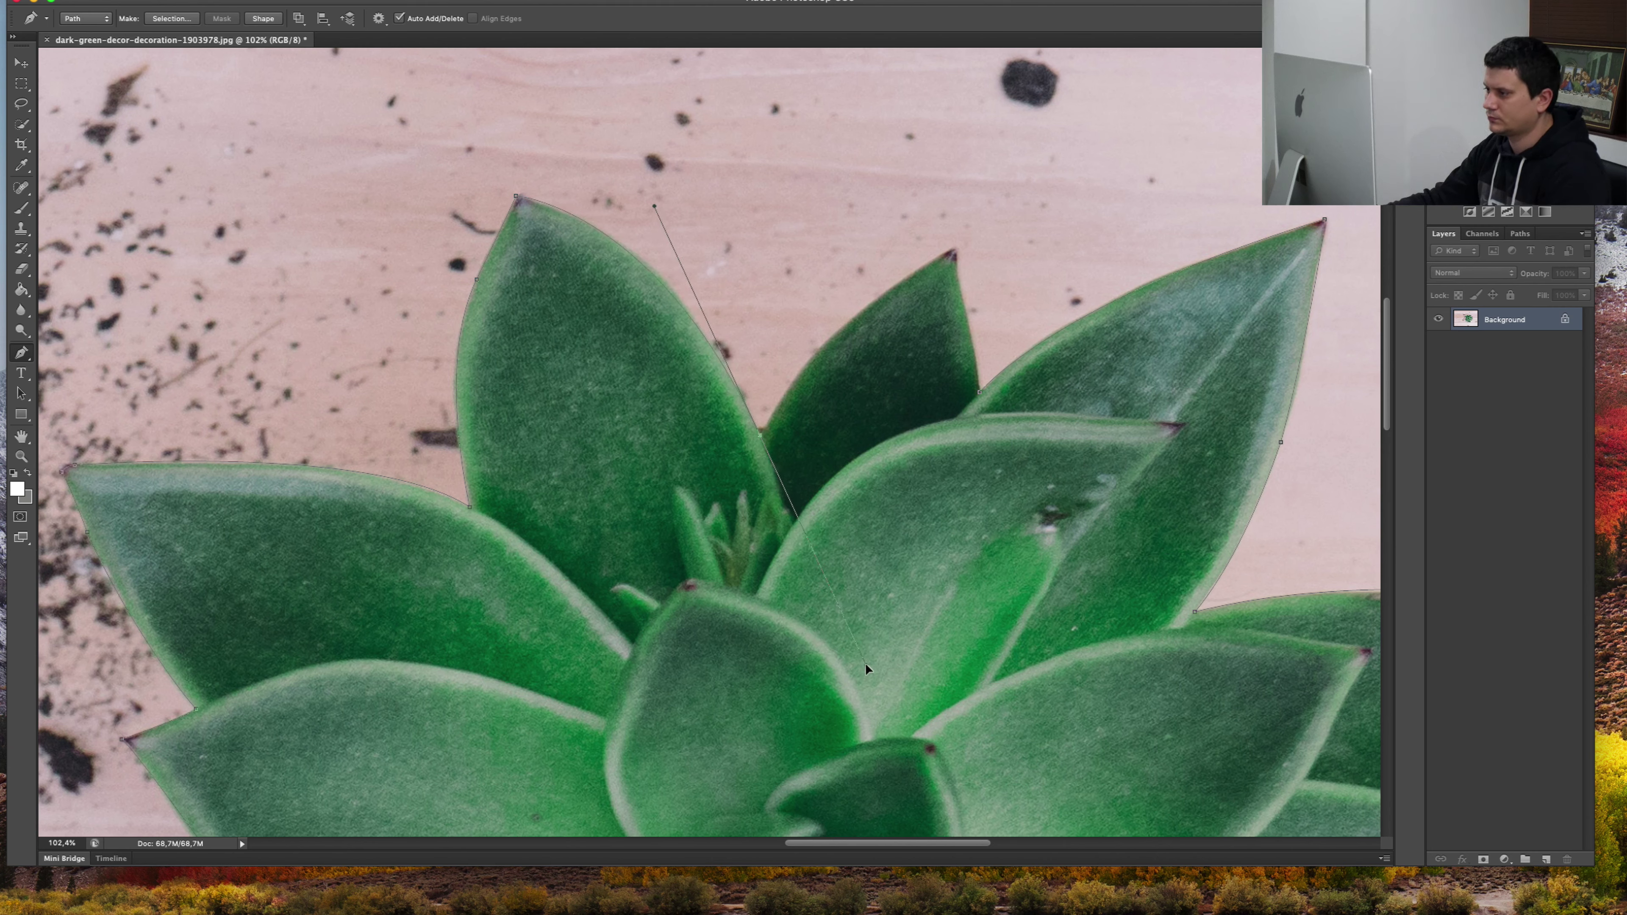
drag(954, 246, 1106, 155)
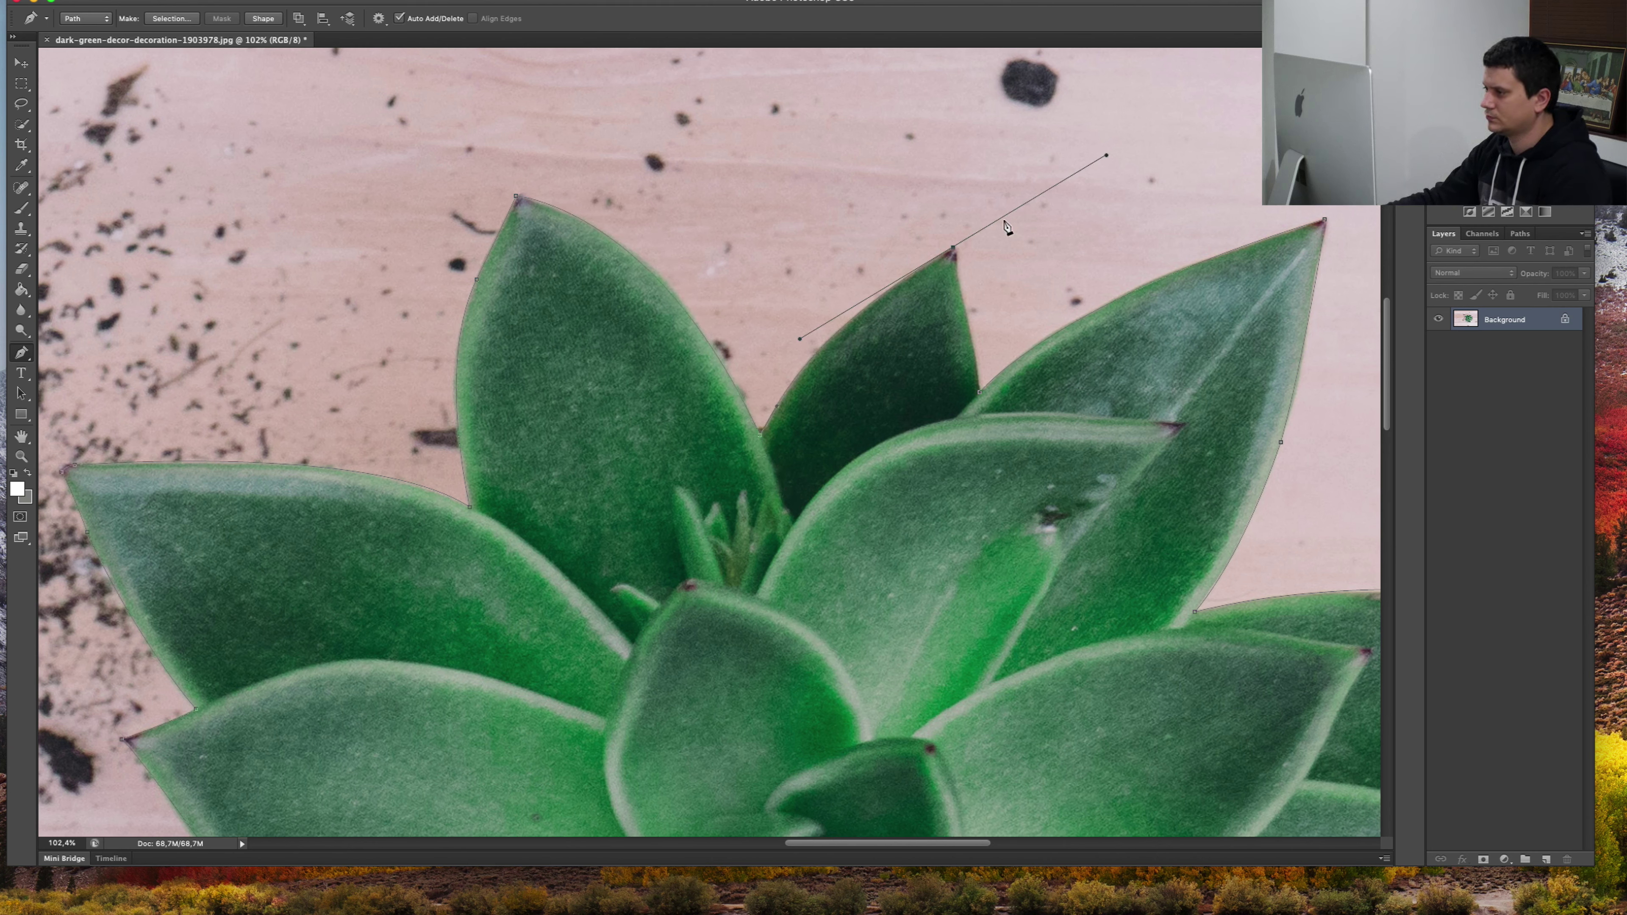
alt+click(954, 247)
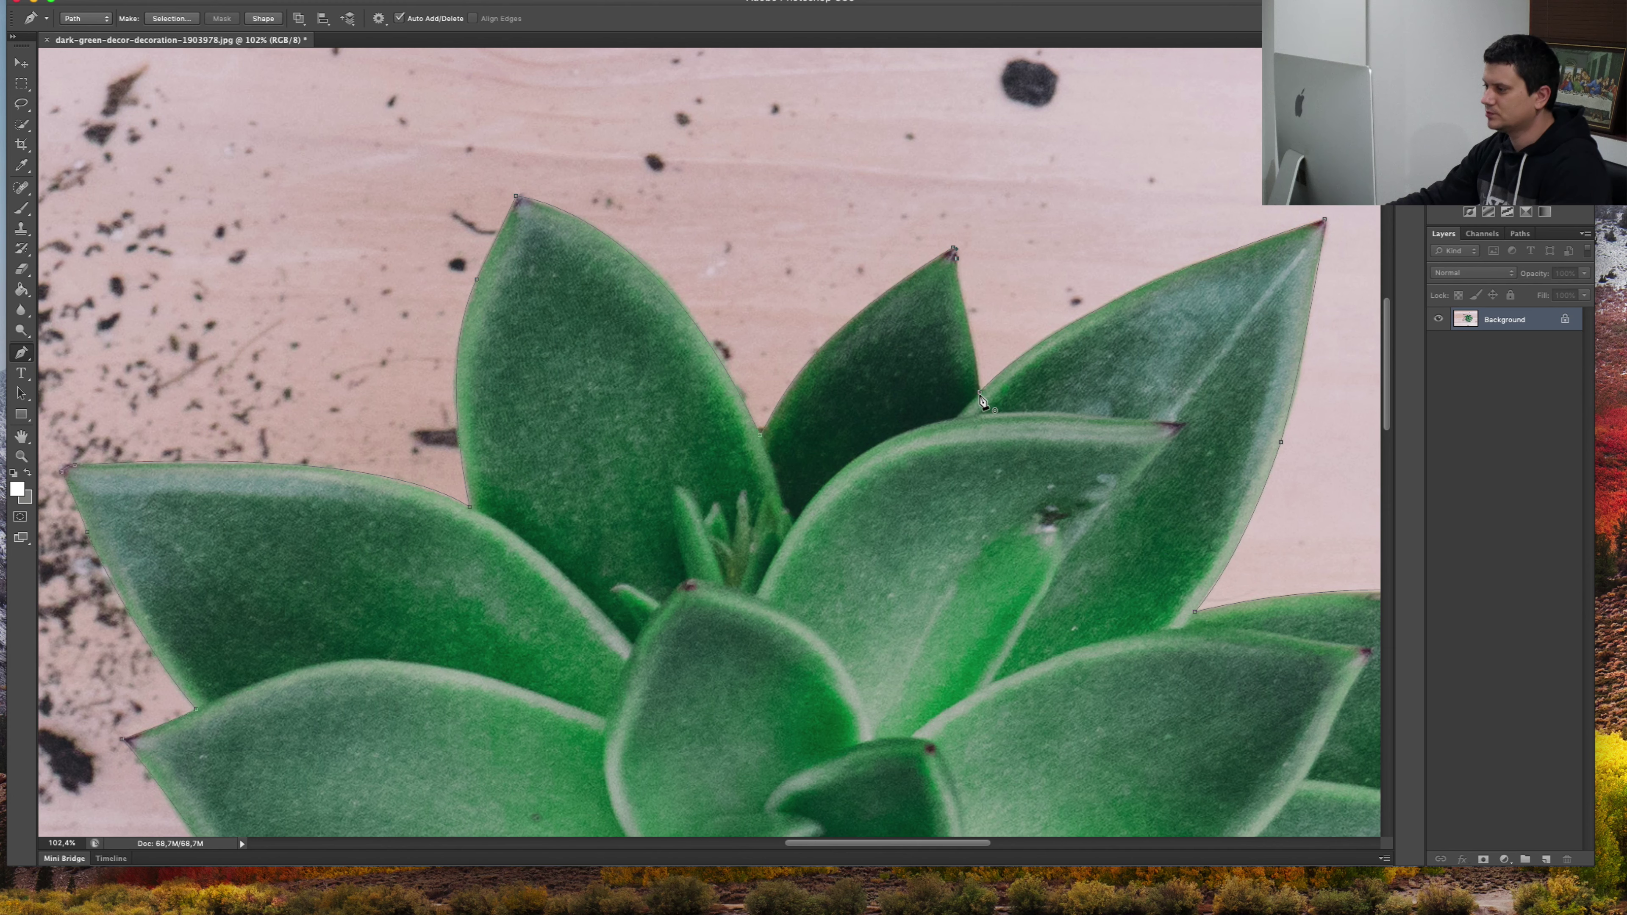
click(981, 394)
ctrl+click(980, 420)
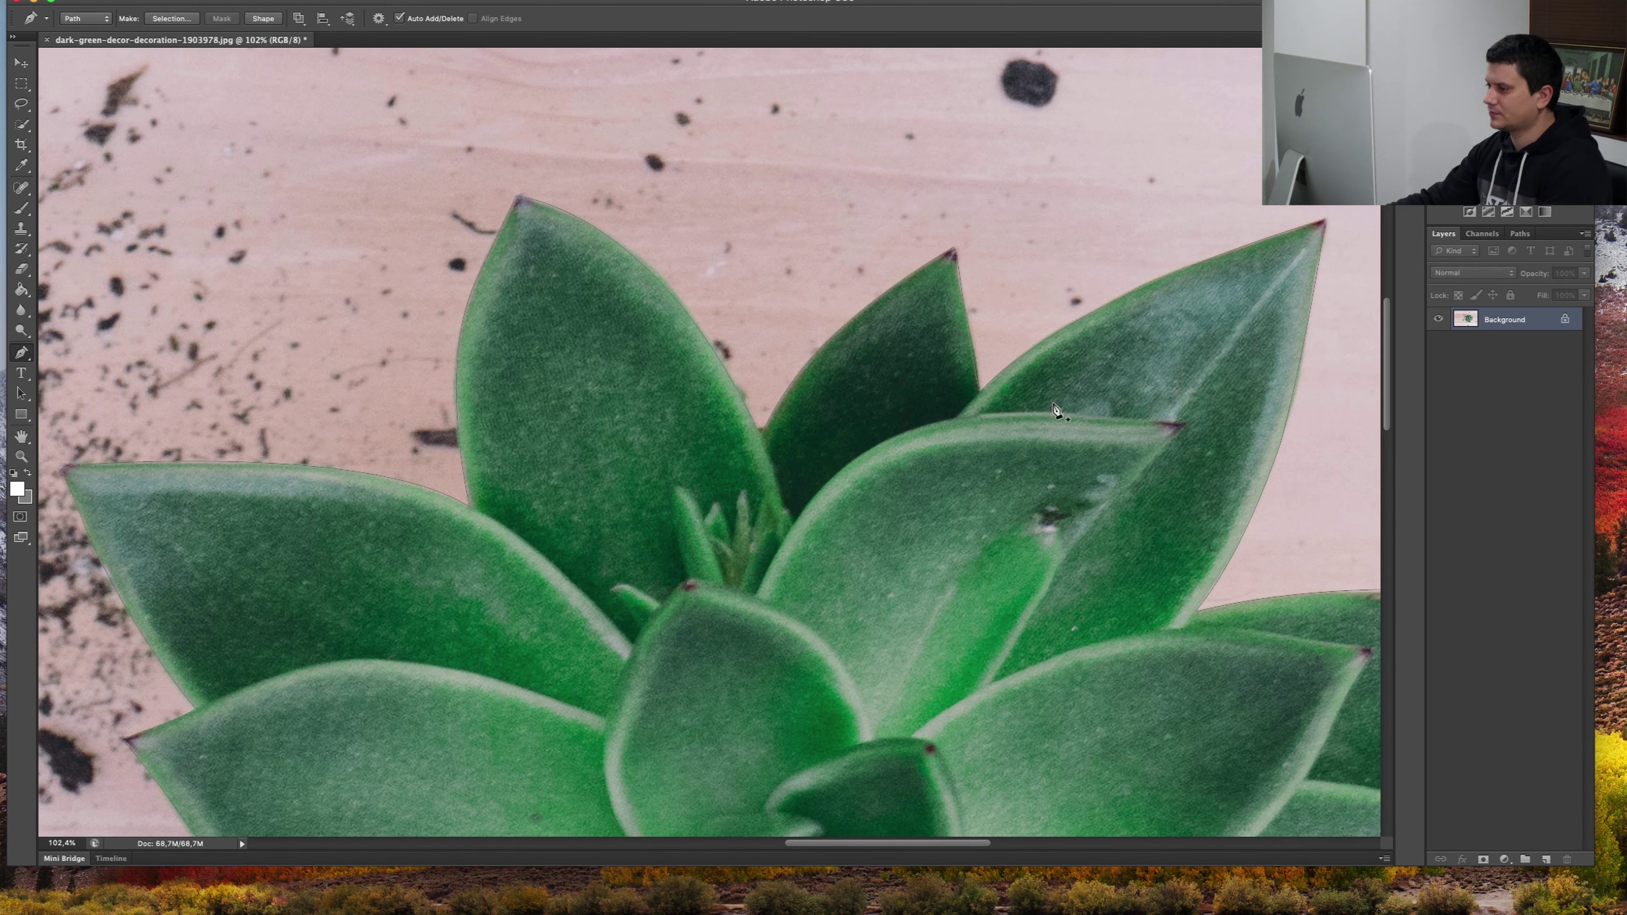
drag(909, 620, 1036, 304)
Turn the path into a selection via Make Selection with 0 feather radius and anti-aliasing.
key(super+minus)
key(super+minus)
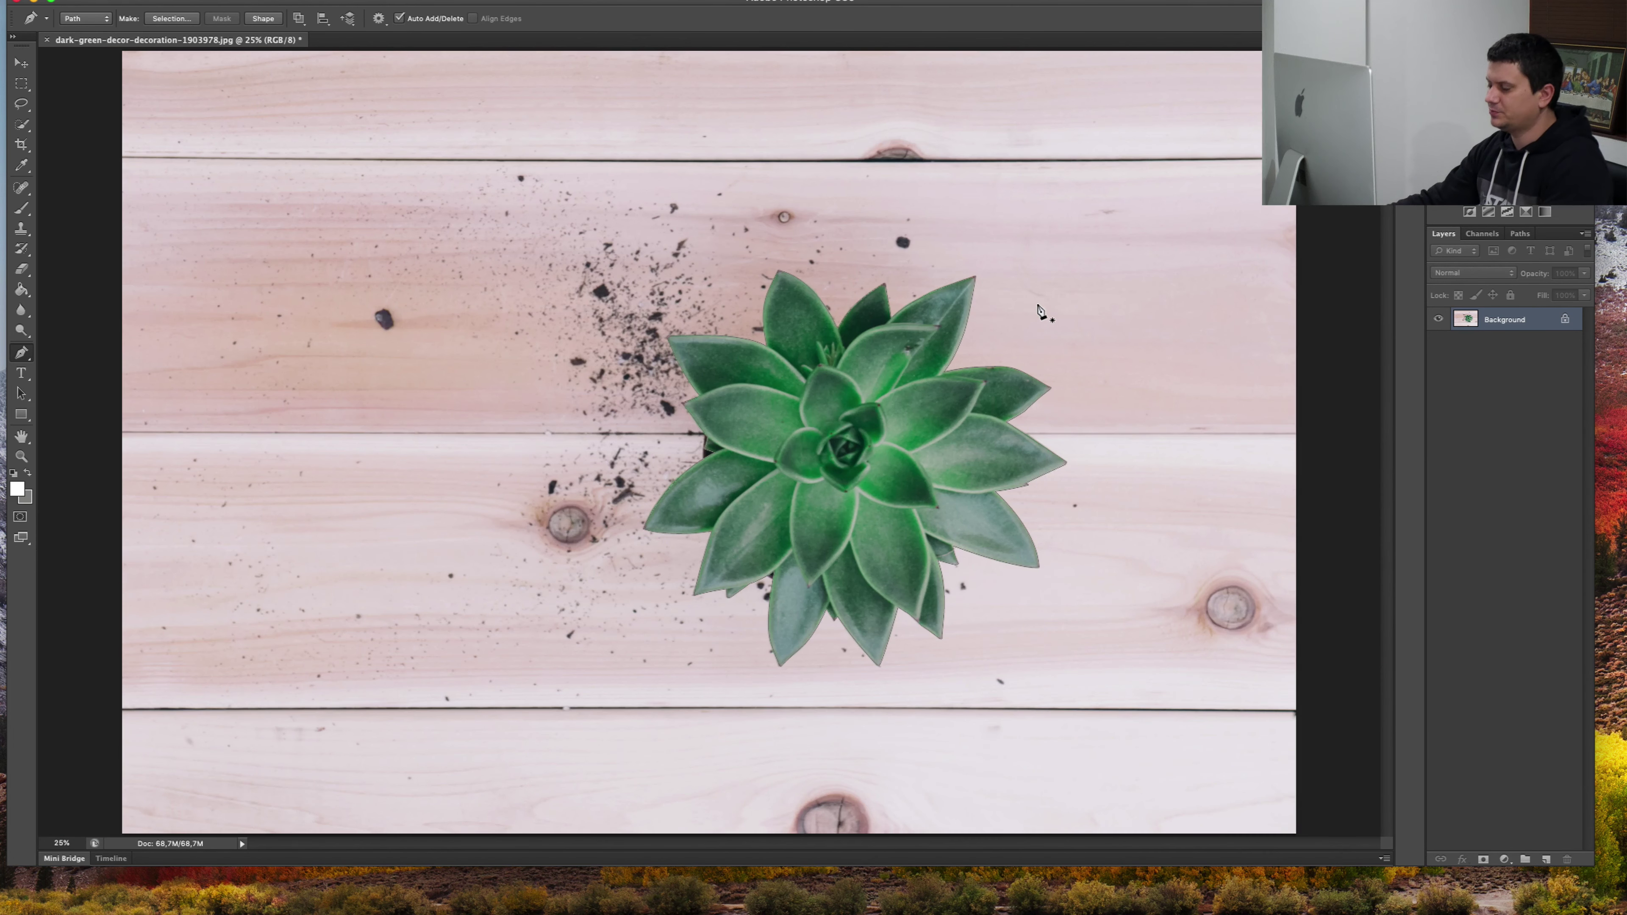
right_click(900, 400)
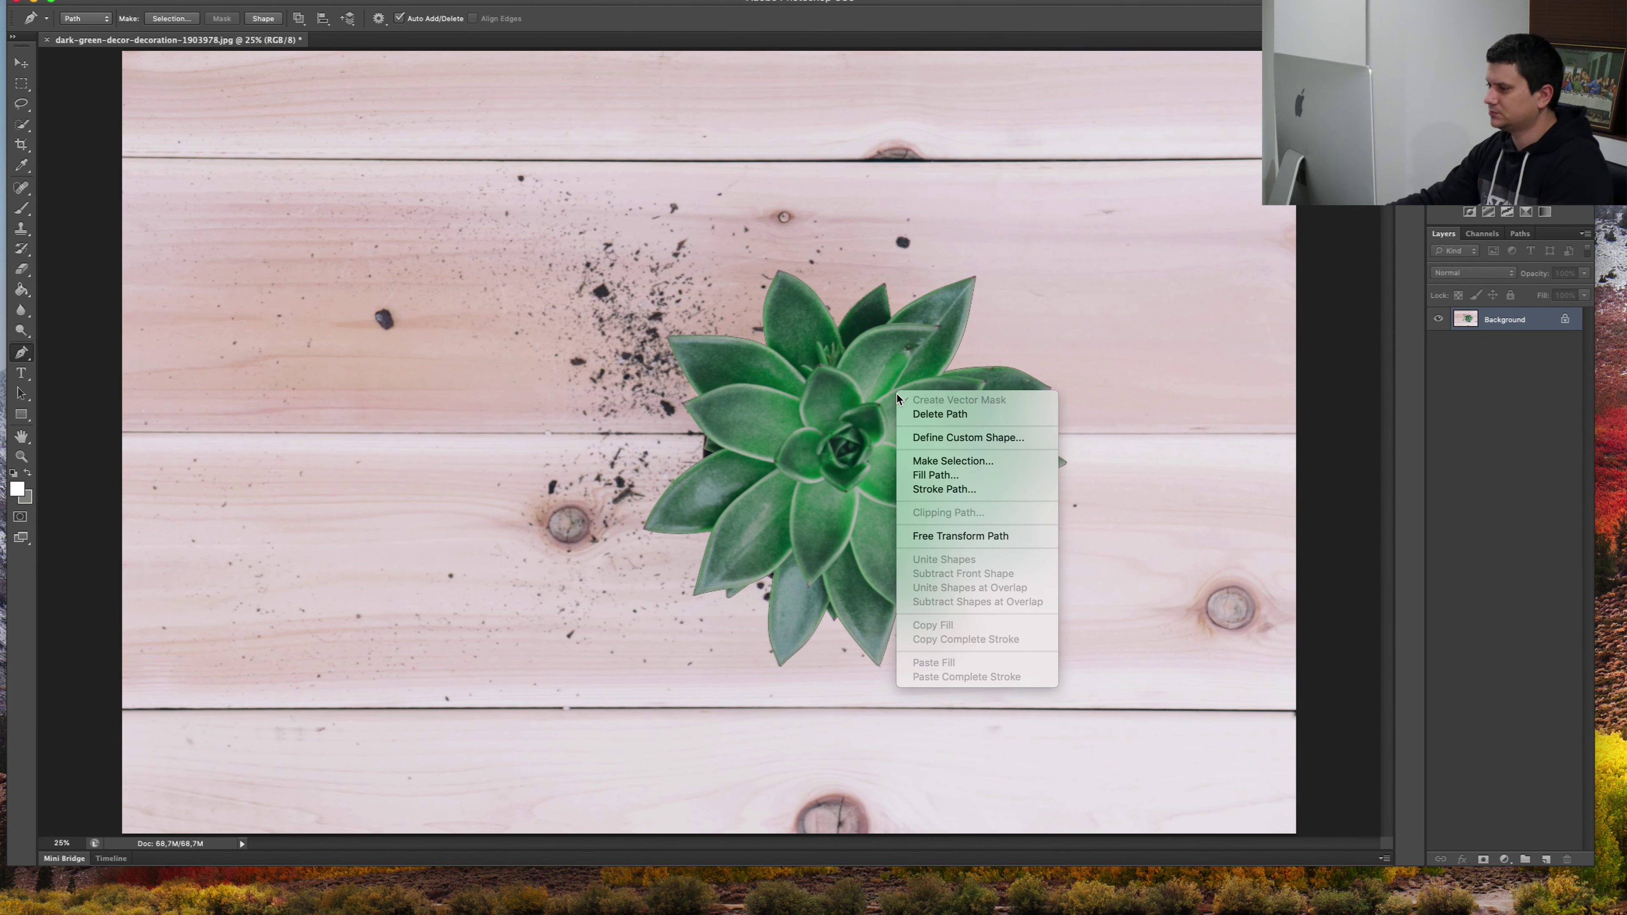
key(Escape)
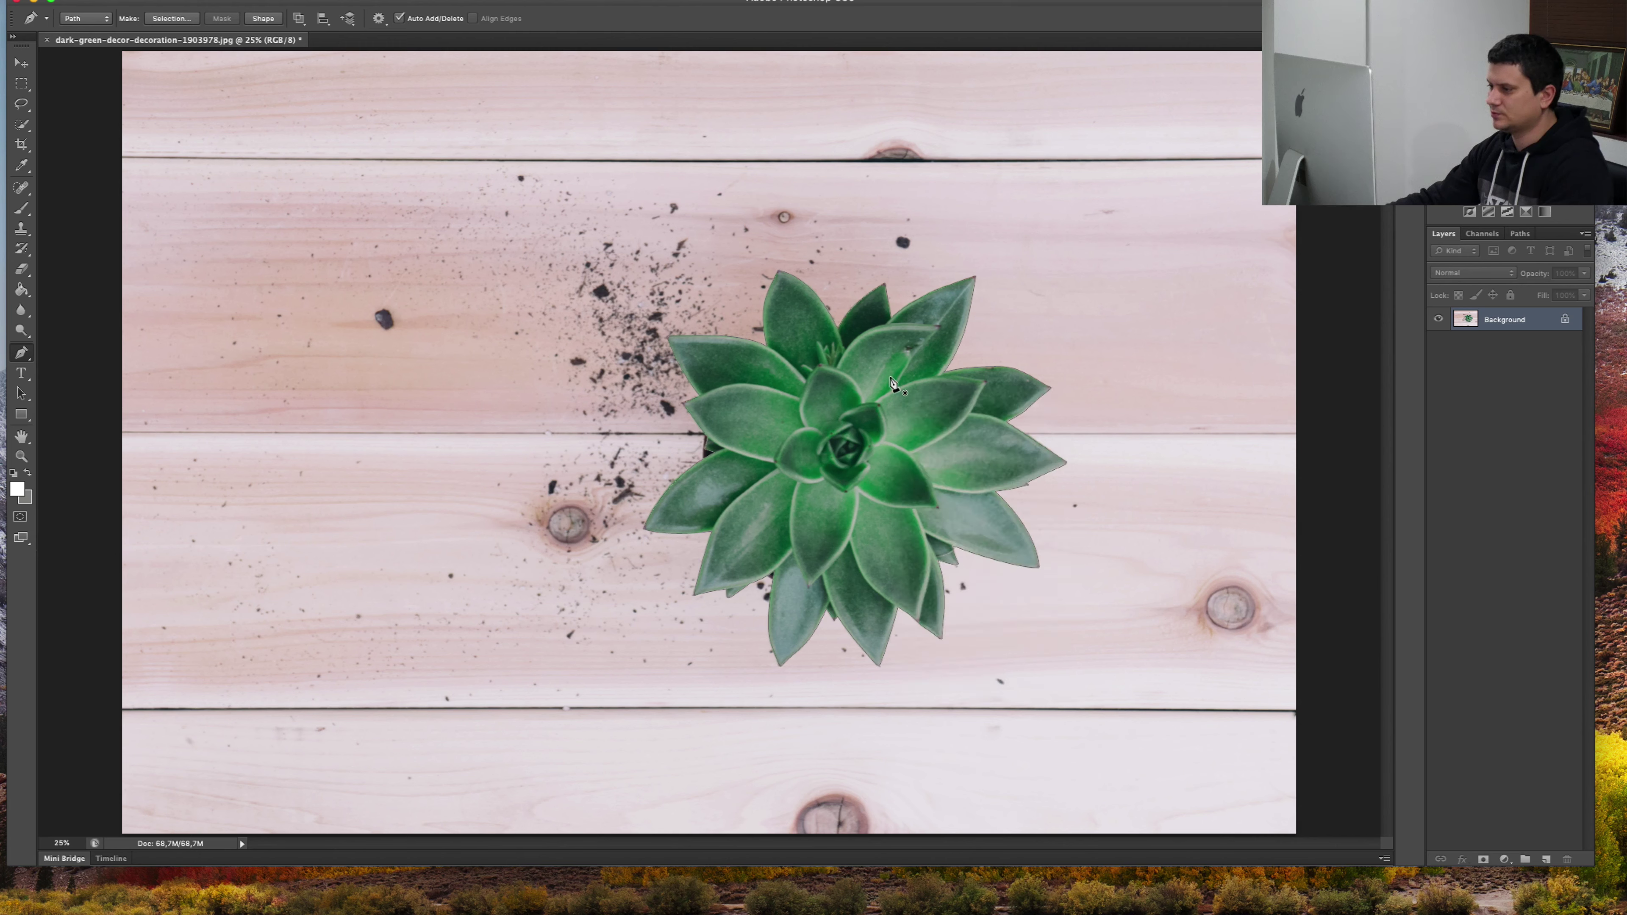
right_click(737, 345)
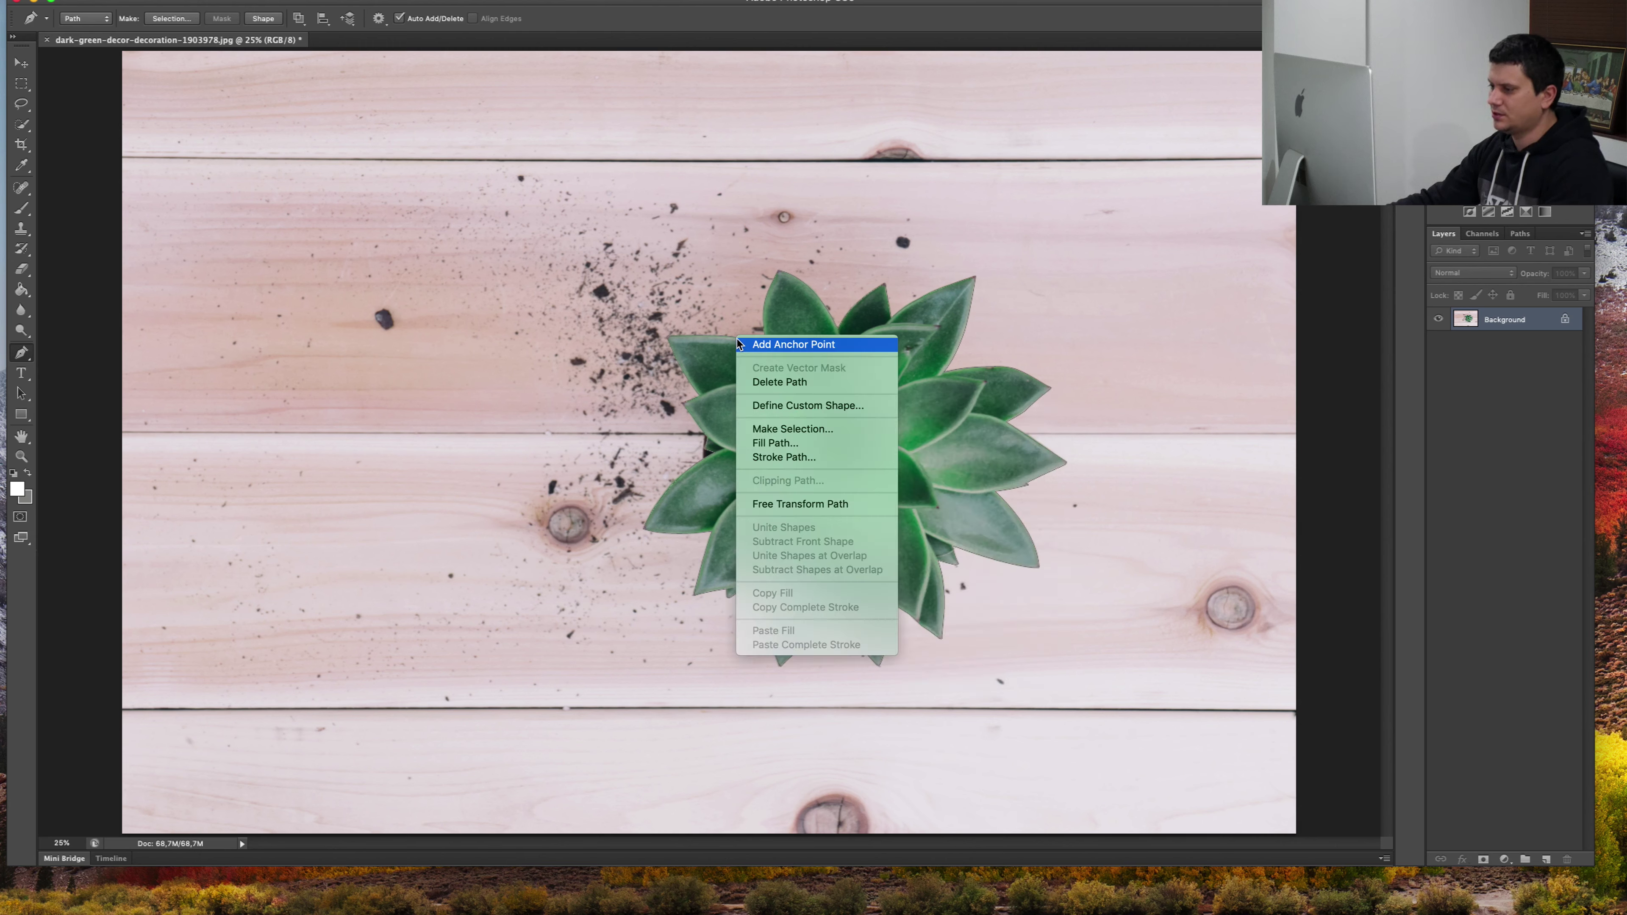
click(823, 430)
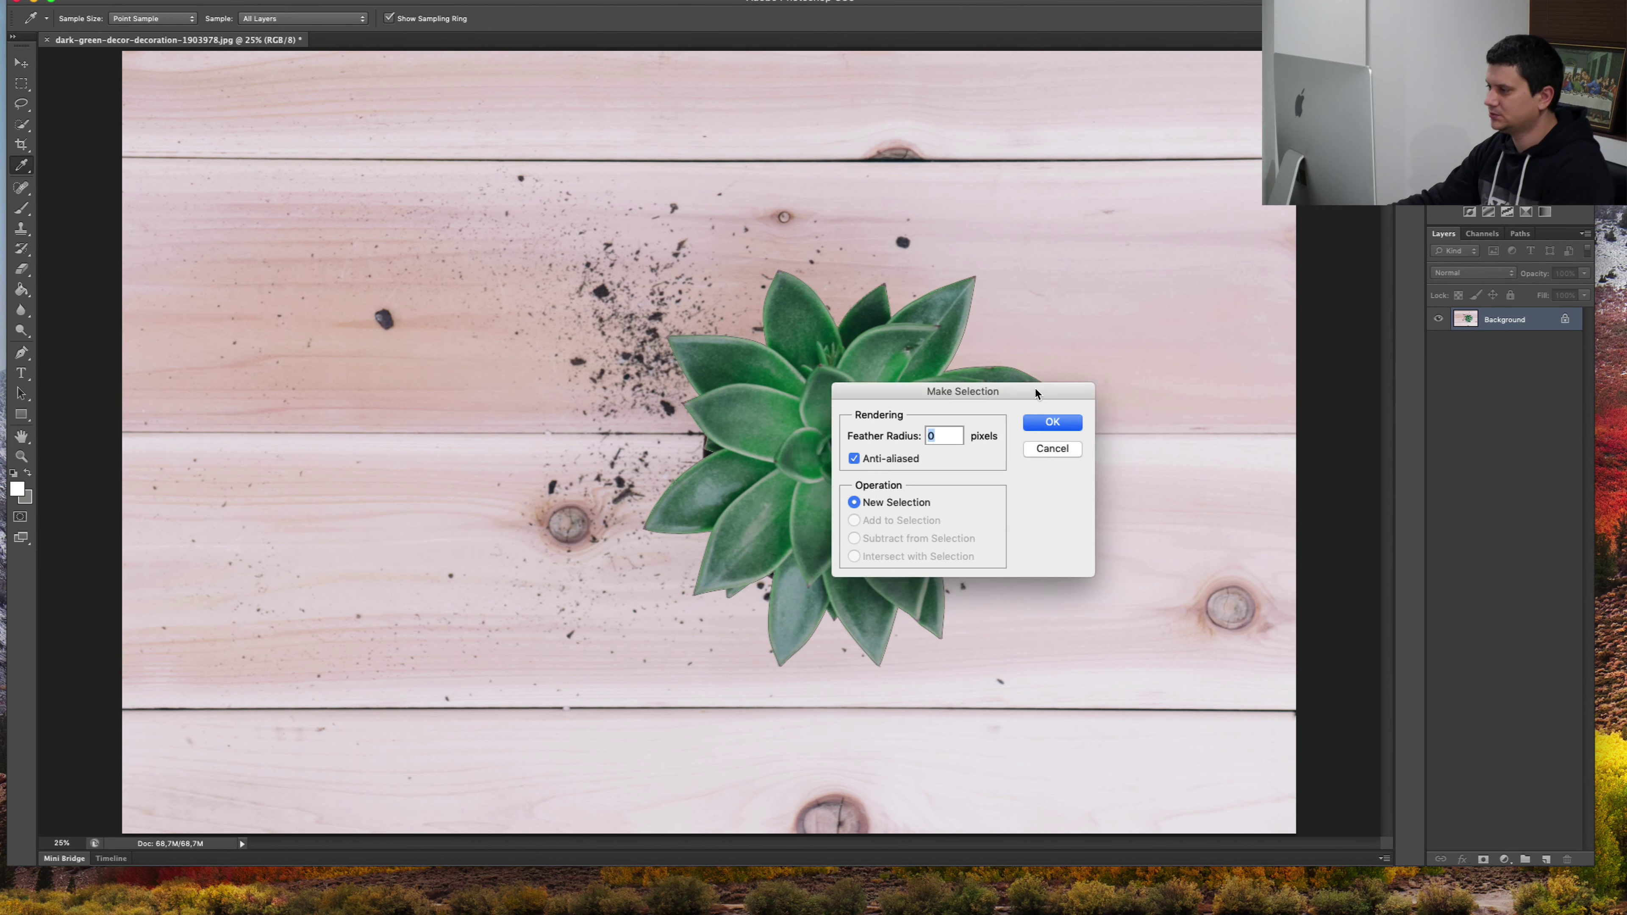
click(1005, 391)
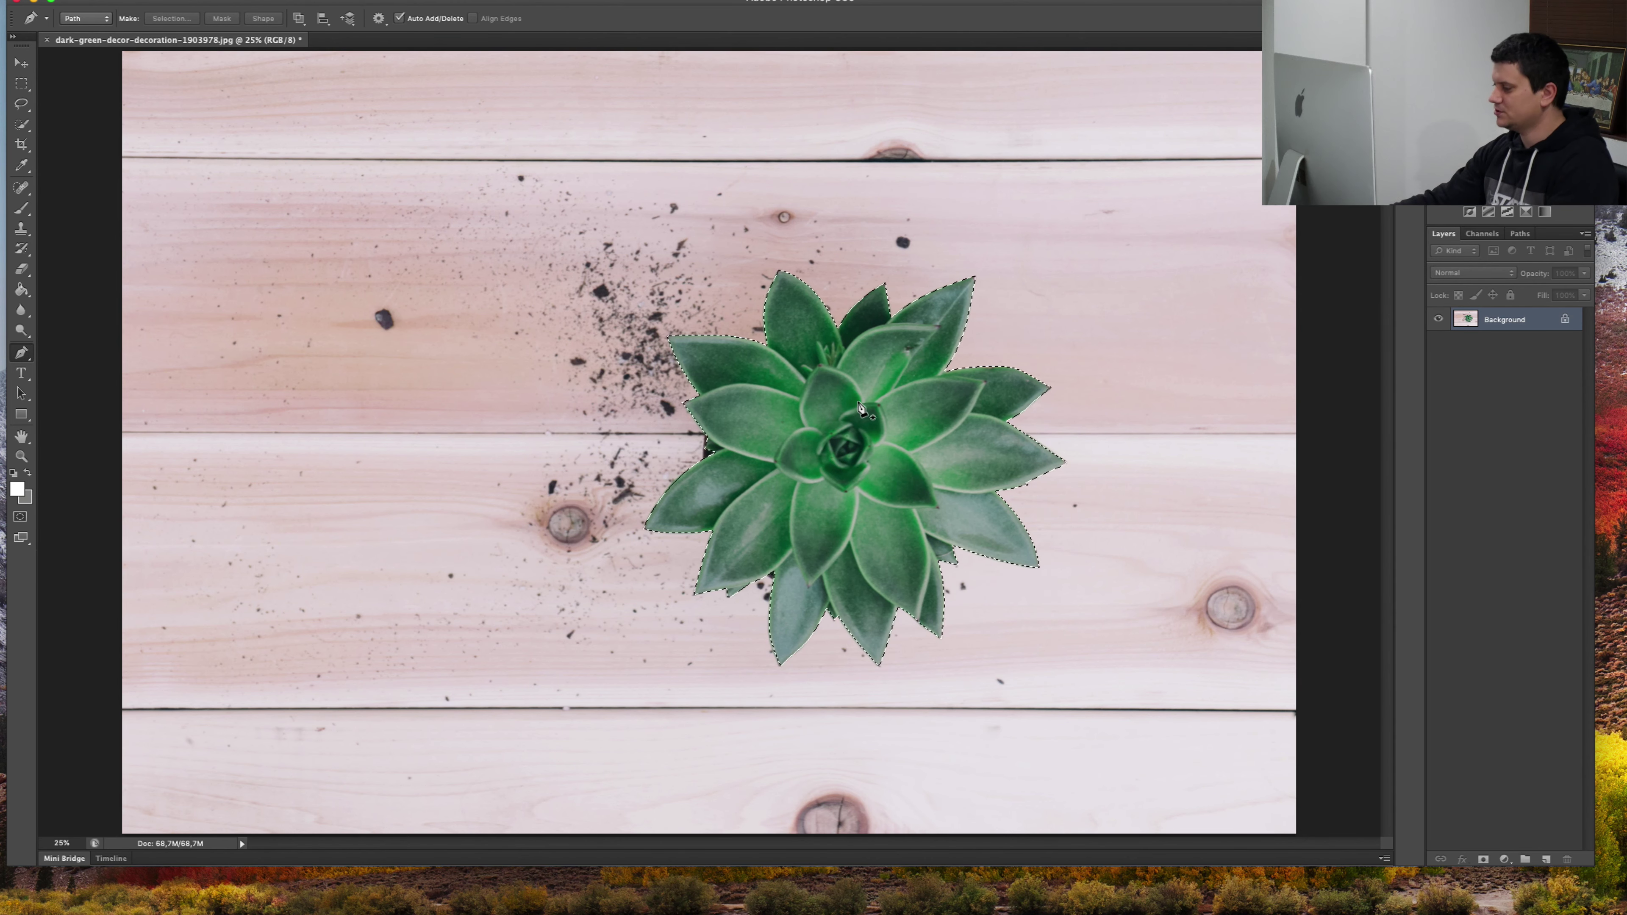
After undoing a trial layer mask, copy the selected succulent onto a new Layer 1.
click(1483, 859)
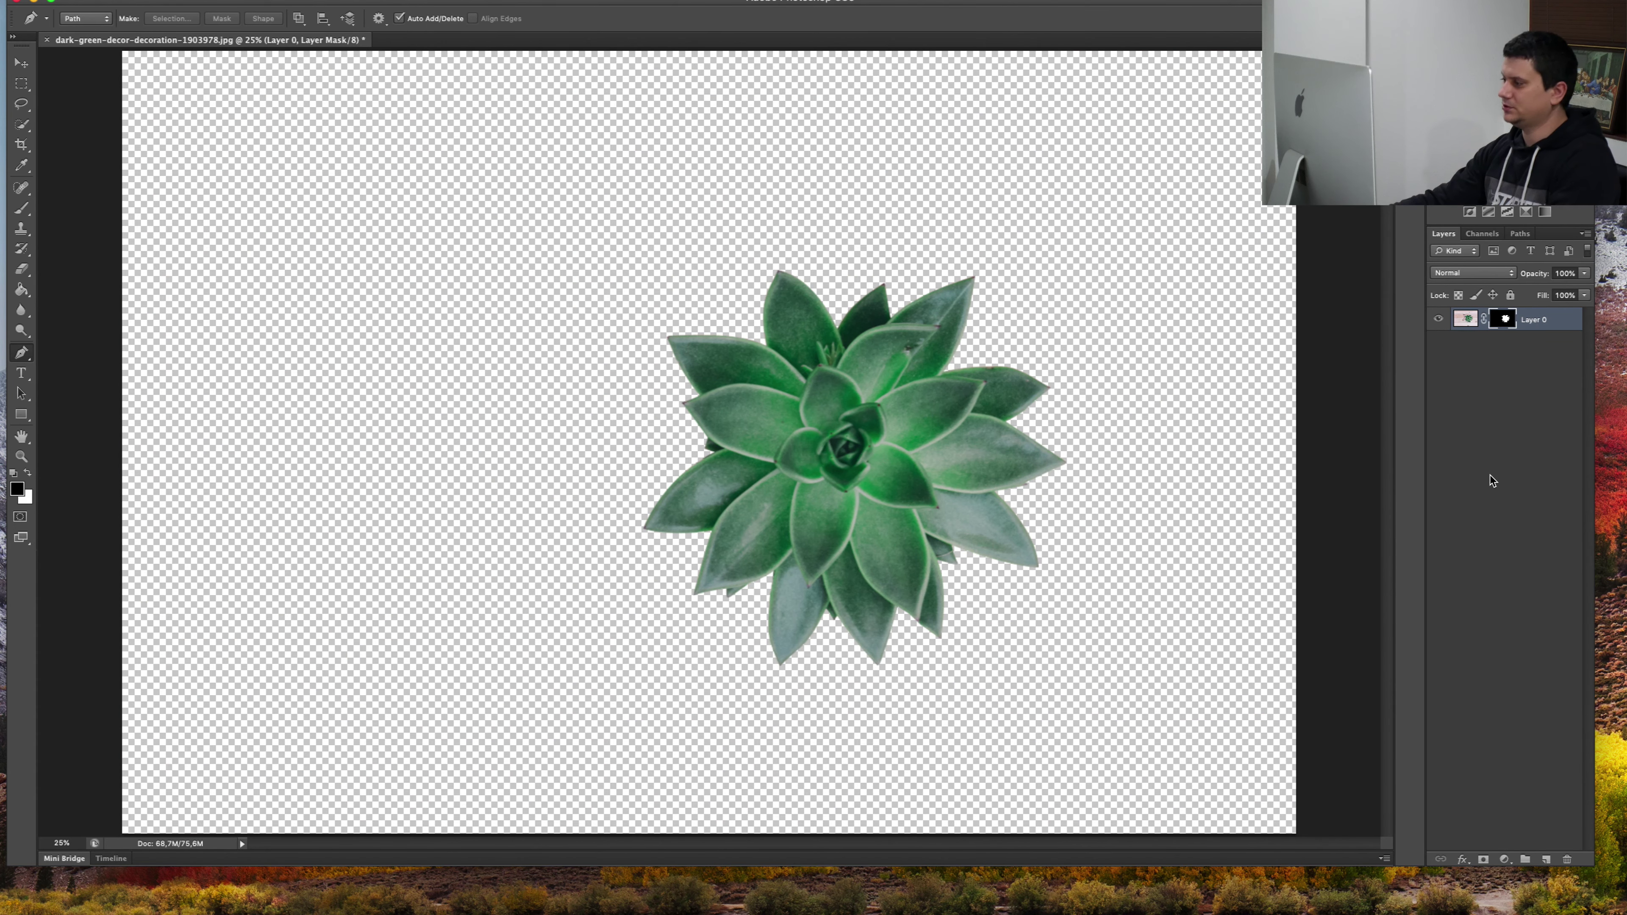
key(ctrl+z)
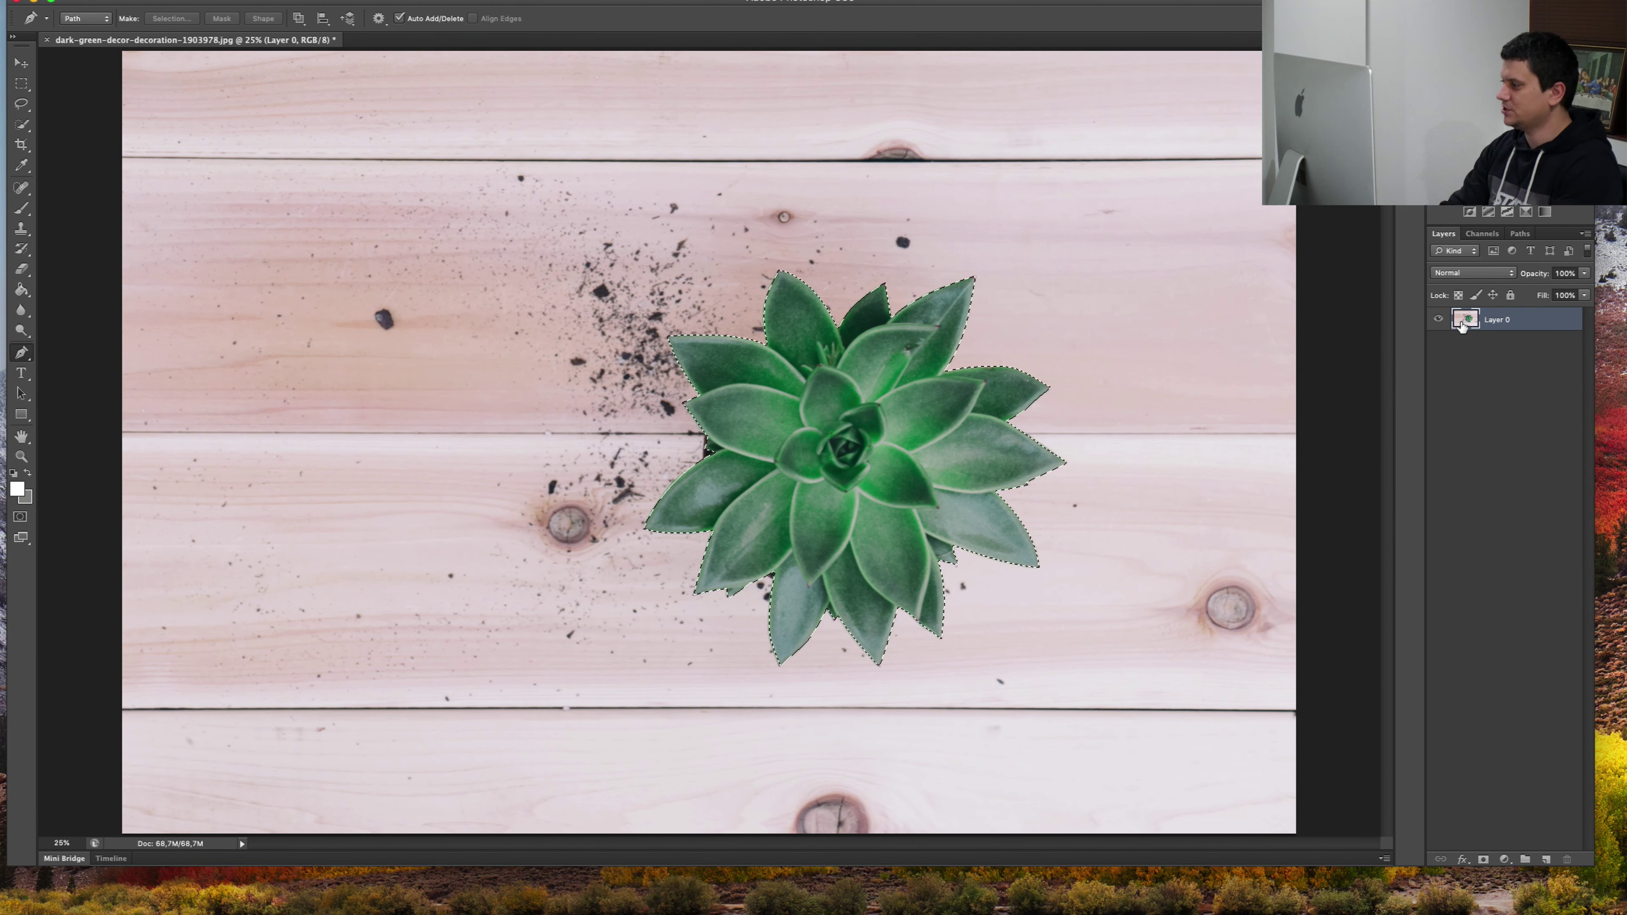
key(ctrl+j)
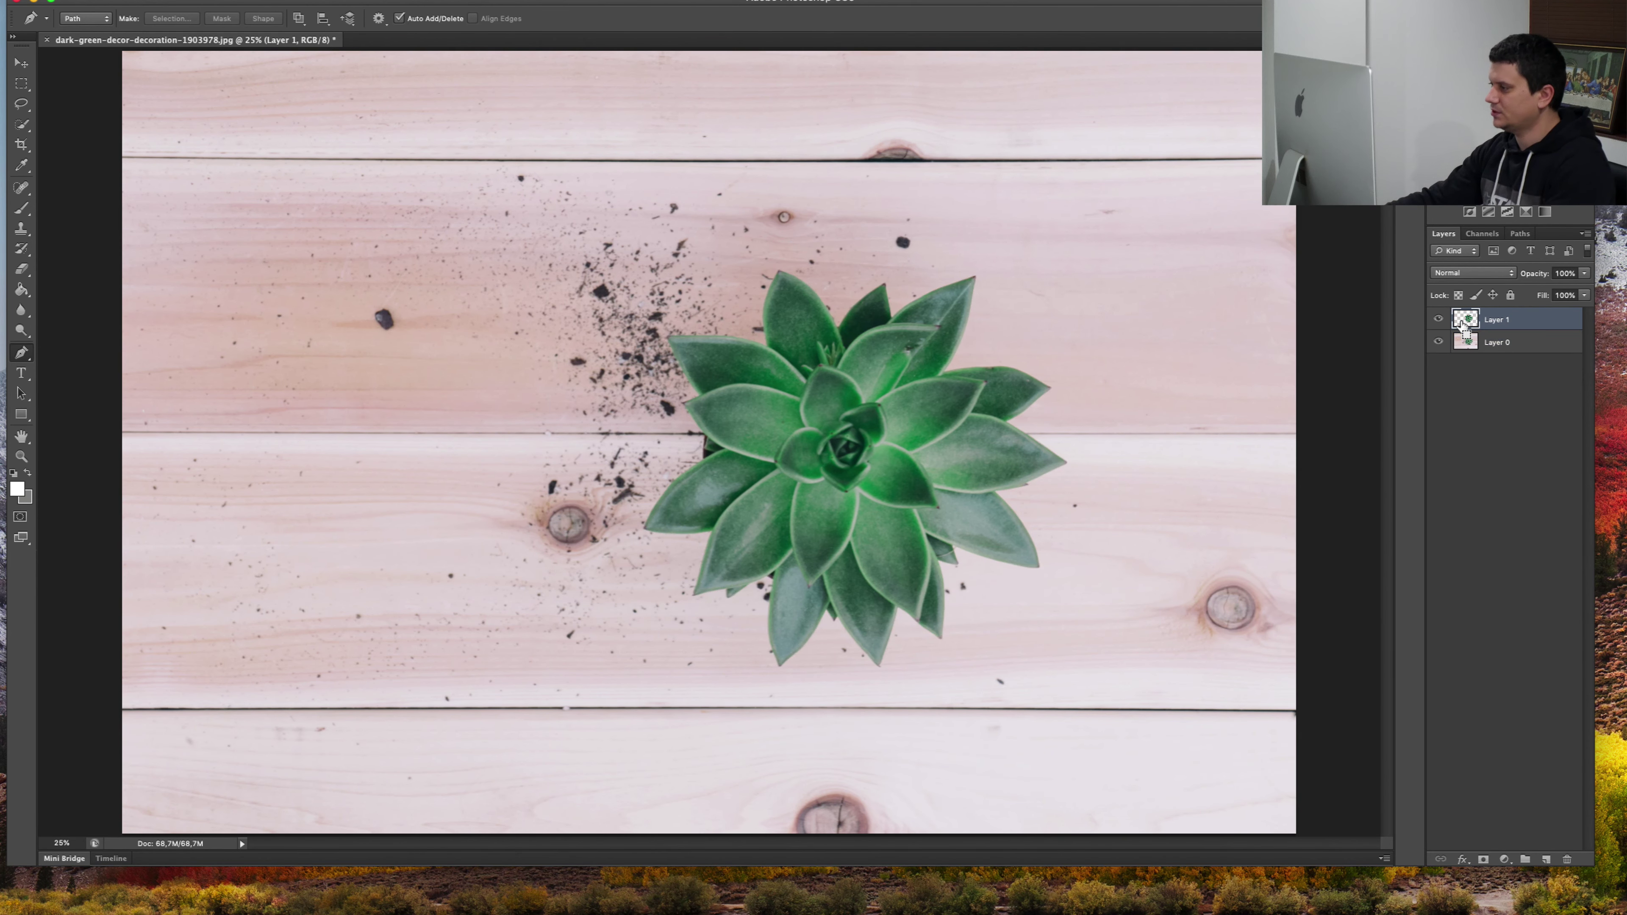